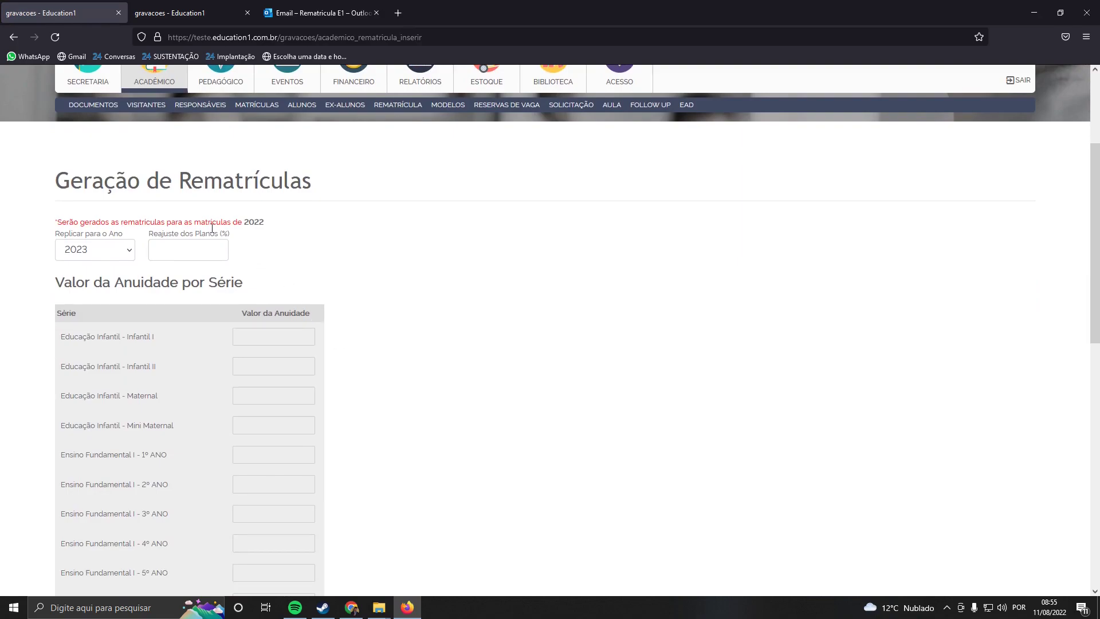
# Review the annuity fields per grade and the mapping of the 2022 classes to their new classes
pyautogui.scroll(-7, 412, 247)
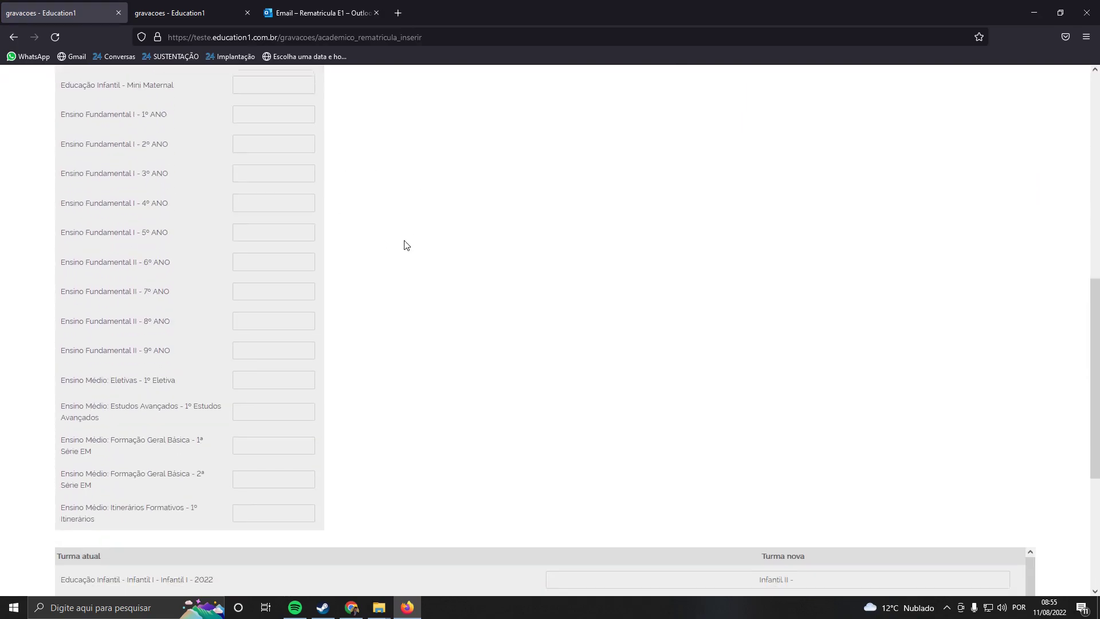
pyautogui.scroll(-4, 424, 245)
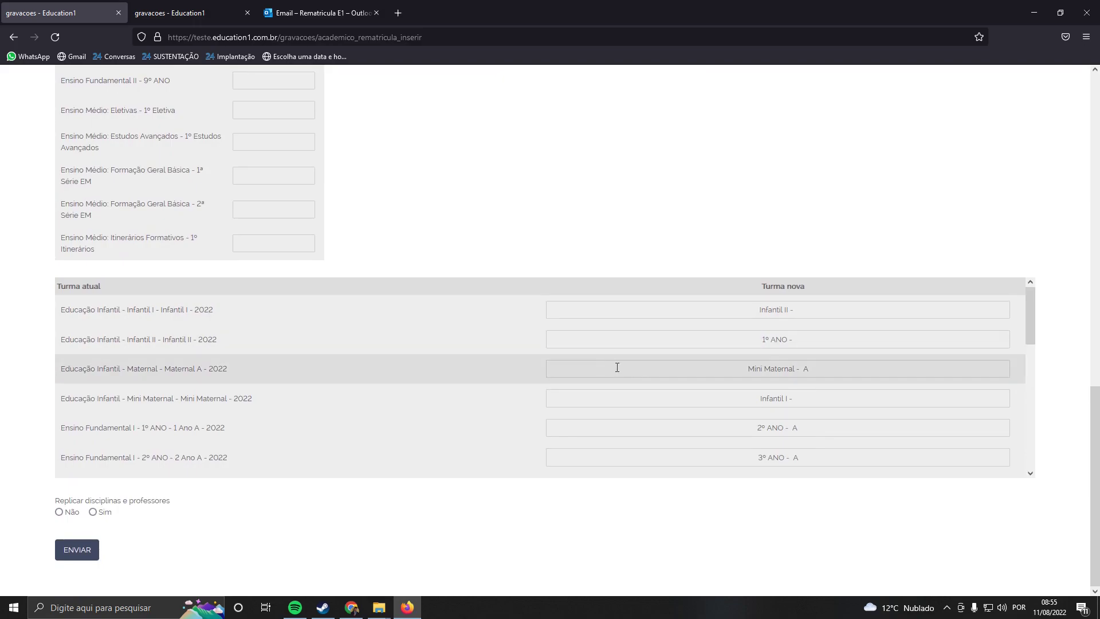
pyautogui.scroll(1, 647, 346)
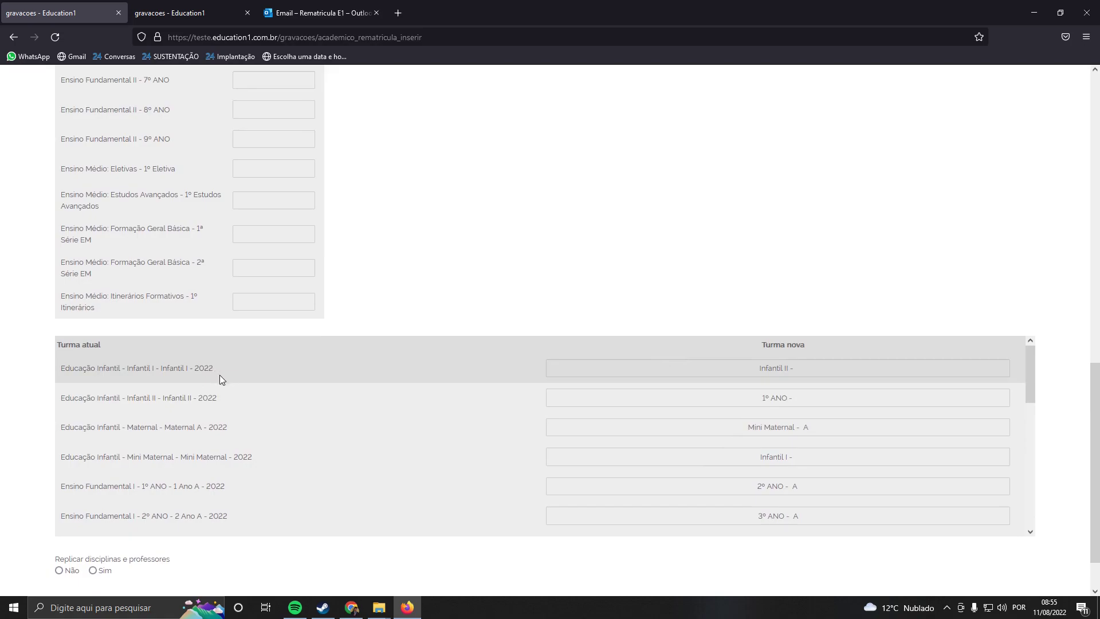
pyautogui.moveTo(90, 399); pyautogui.dragTo(213, 401)
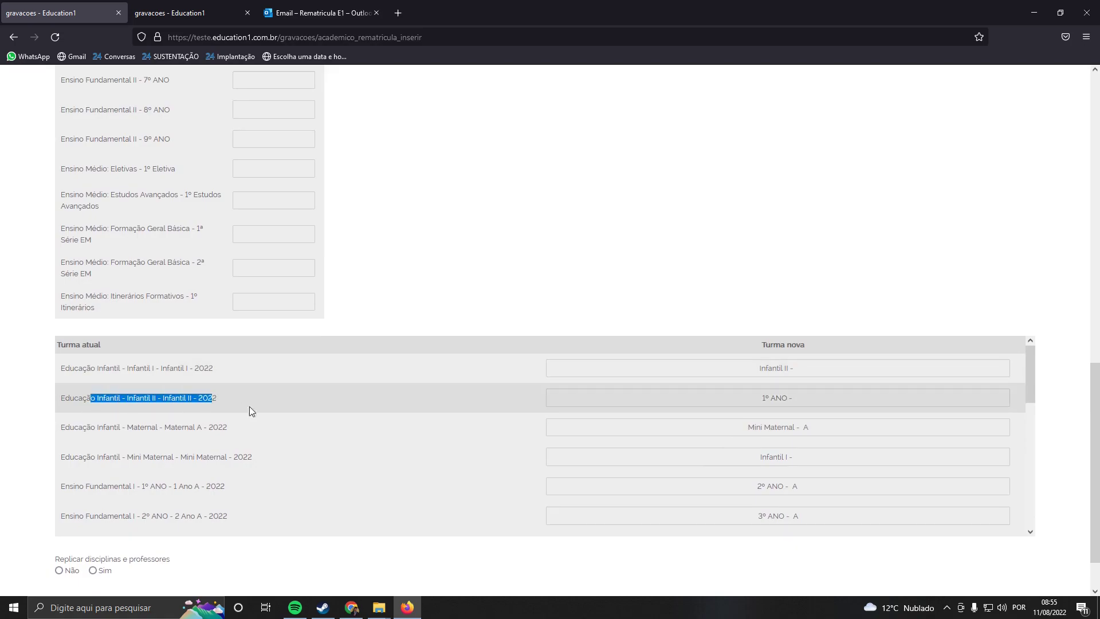
pyautogui.click(737, 402)
pyautogui.click(690, 296)
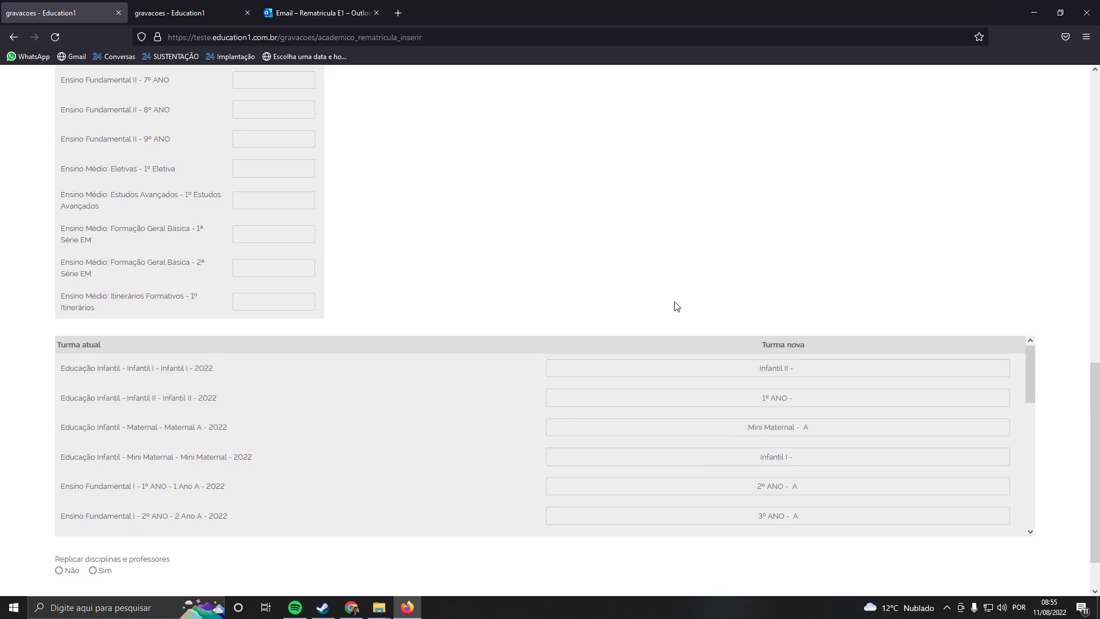
pyautogui.scroll(-3, 307, 447)
# Submit the re-enrollment form without replicating subjects and teachers, accepting the grades that have no annuity value
pyautogui.click(59, 570)
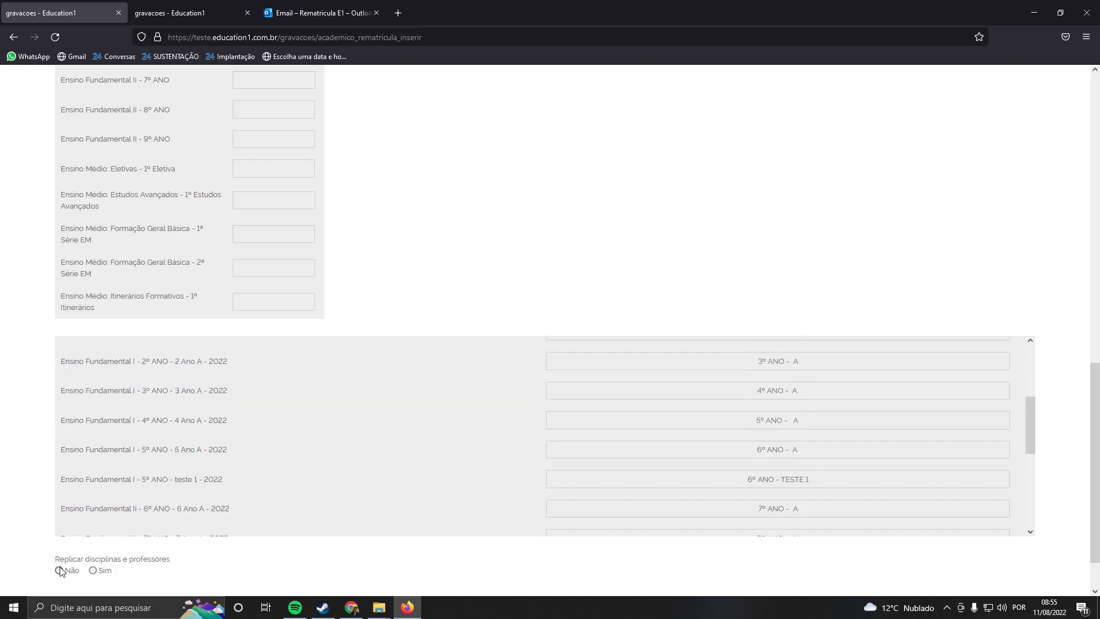
pyautogui.scroll(-2, 50, 550)
pyautogui.click(77, 550)
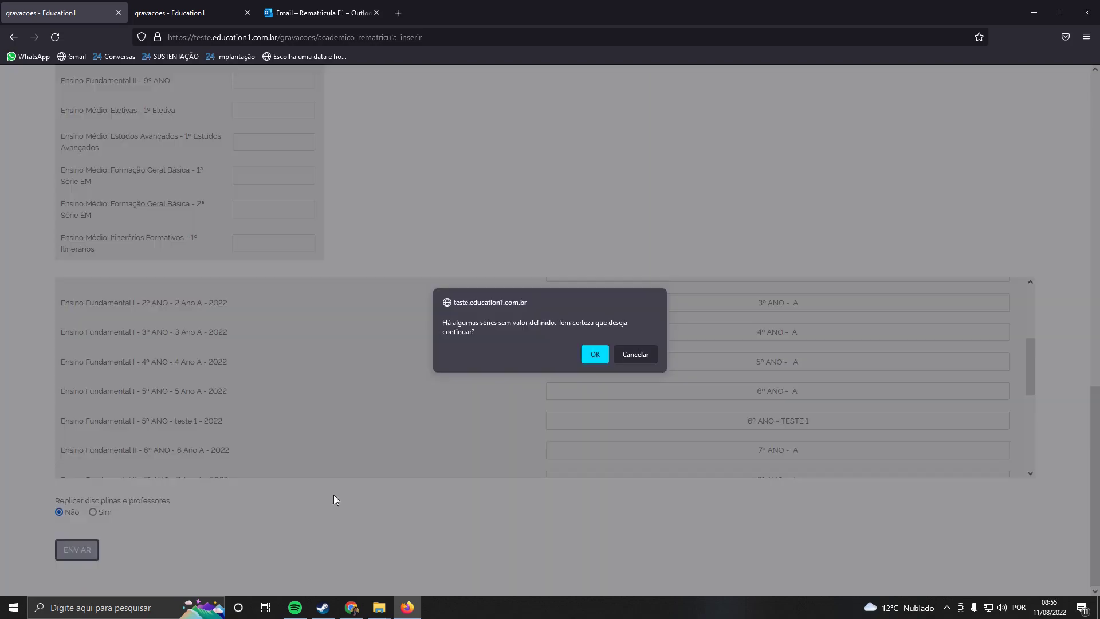
pyautogui.click(604, 353)
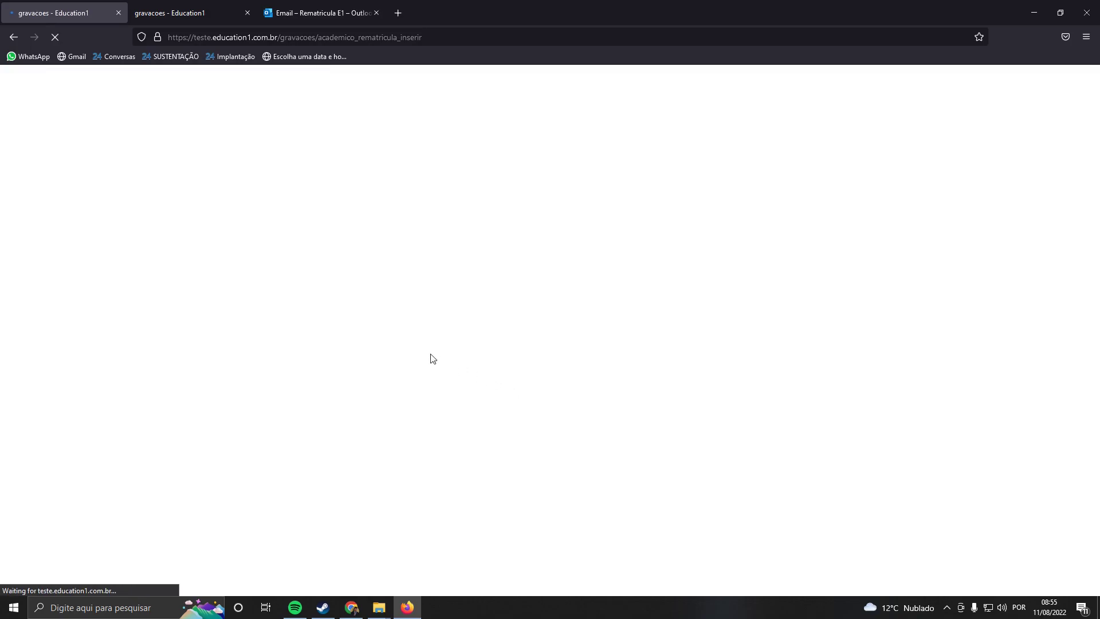
# Review the re-enrollment confirmation page and agree to continue with the generation
pyautogui.scroll(-3, 282, 231)
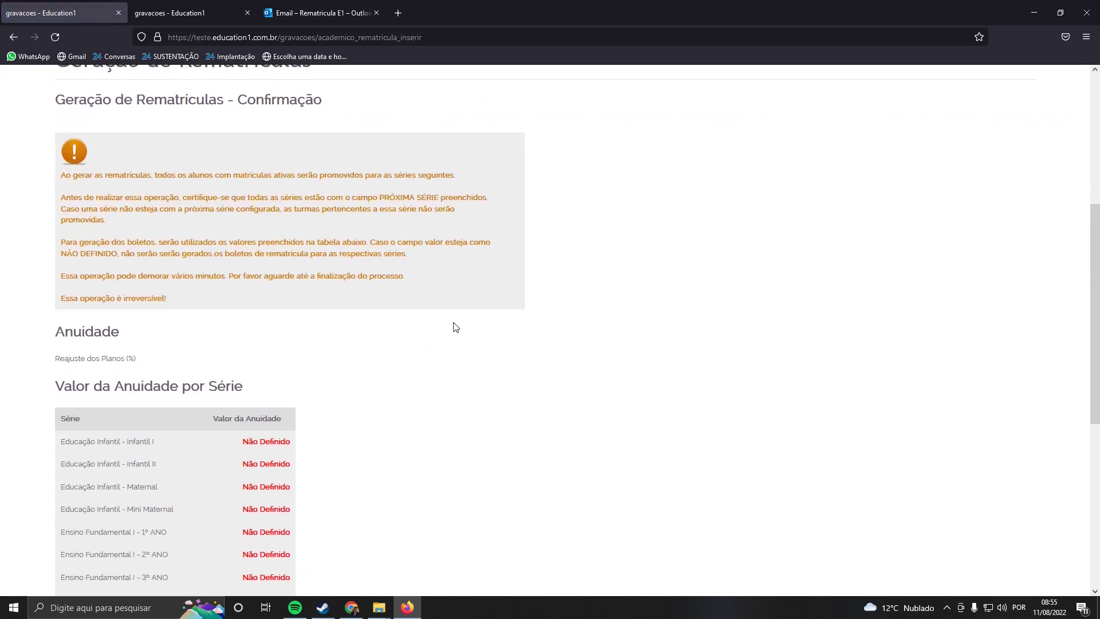
pyautogui.scroll(-6, 457, 325)
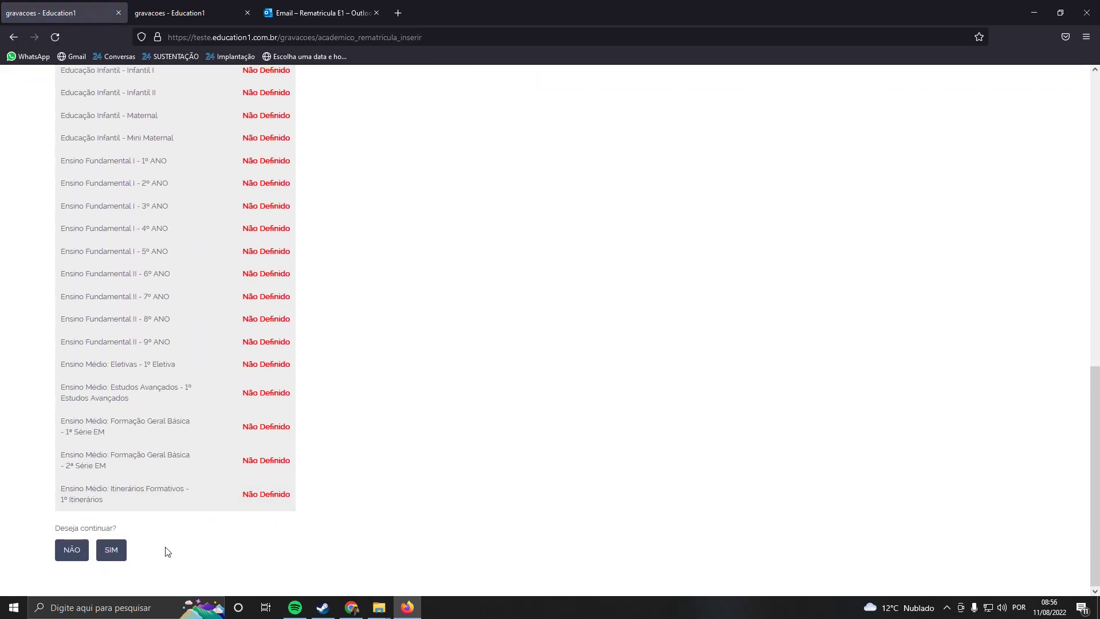
pyautogui.click(111, 549)
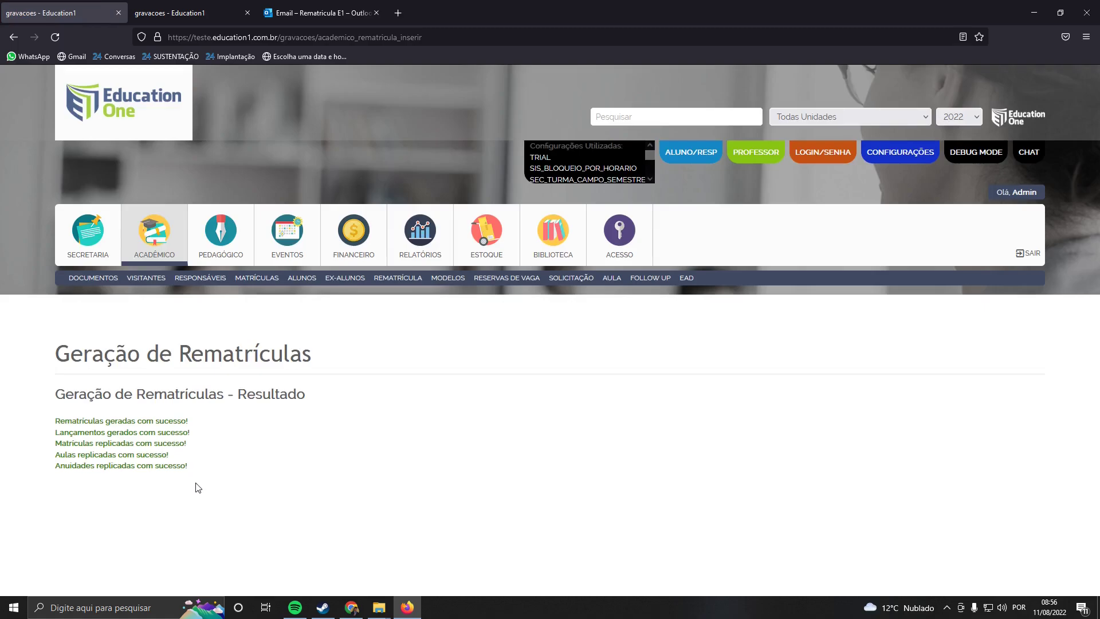
# Open the Turmas list, filter it by segment 2 - Ensino Fundamental I and grade 1º ANO, and check the 2023 class
pyautogui.moveTo(119, 250)
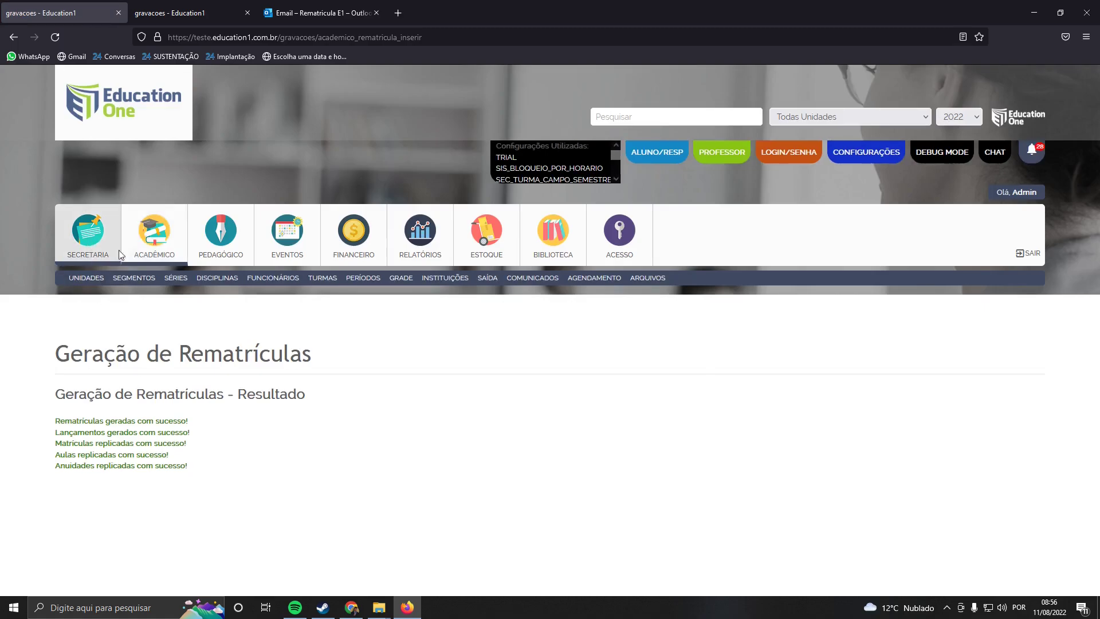
pyautogui.click(323, 278)
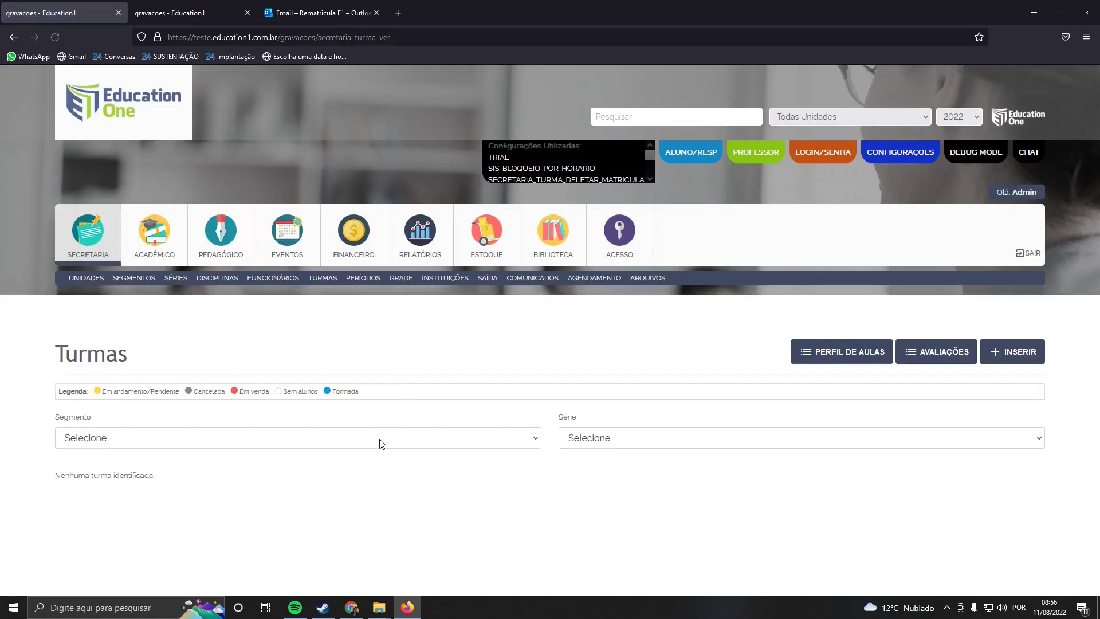
pyautogui.click(338, 439)
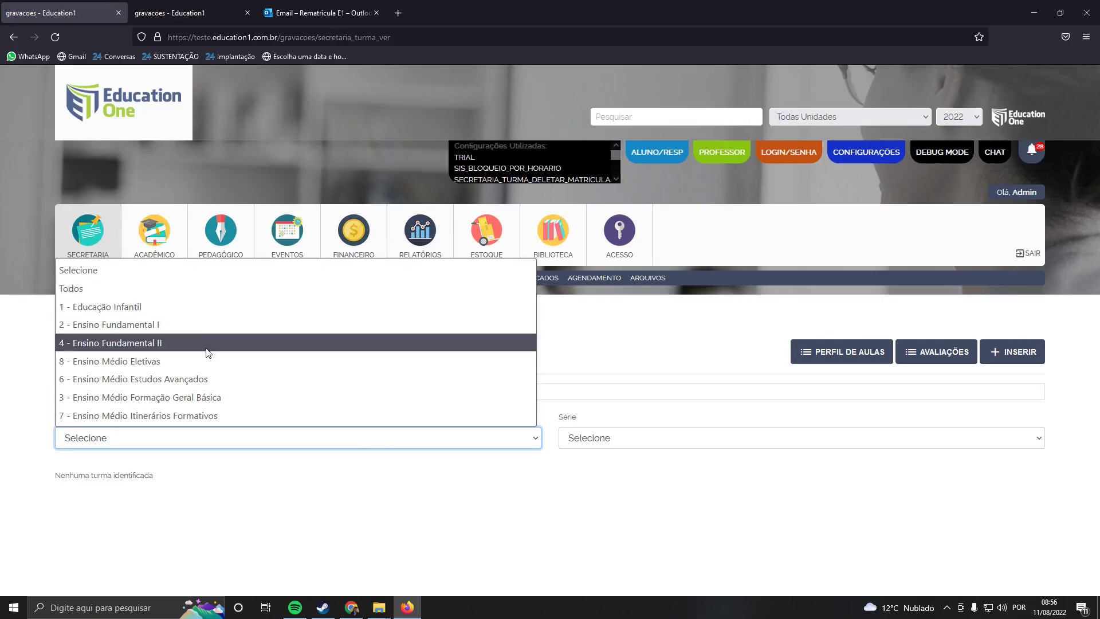
pyautogui.press('Escape')
pyautogui.press('Down')
pyautogui.click(599, 440)
pyautogui.press('Escape')
pyautogui.press('Down')
pyautogui.scroll(-2, 562, 484)
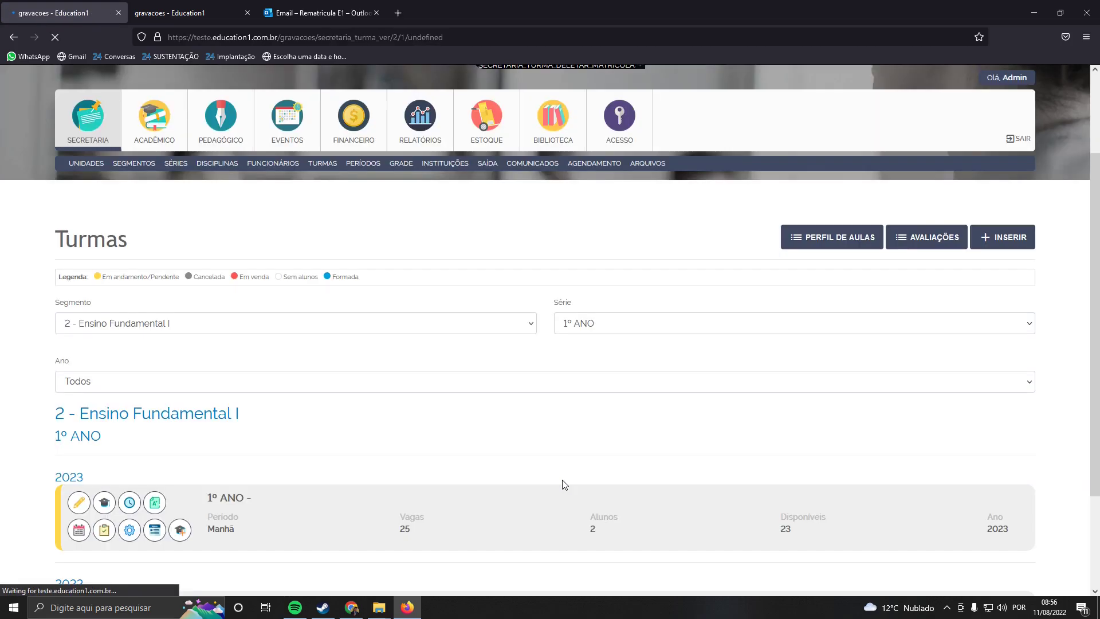
pyautogui.scroll(-2, 531, 469)
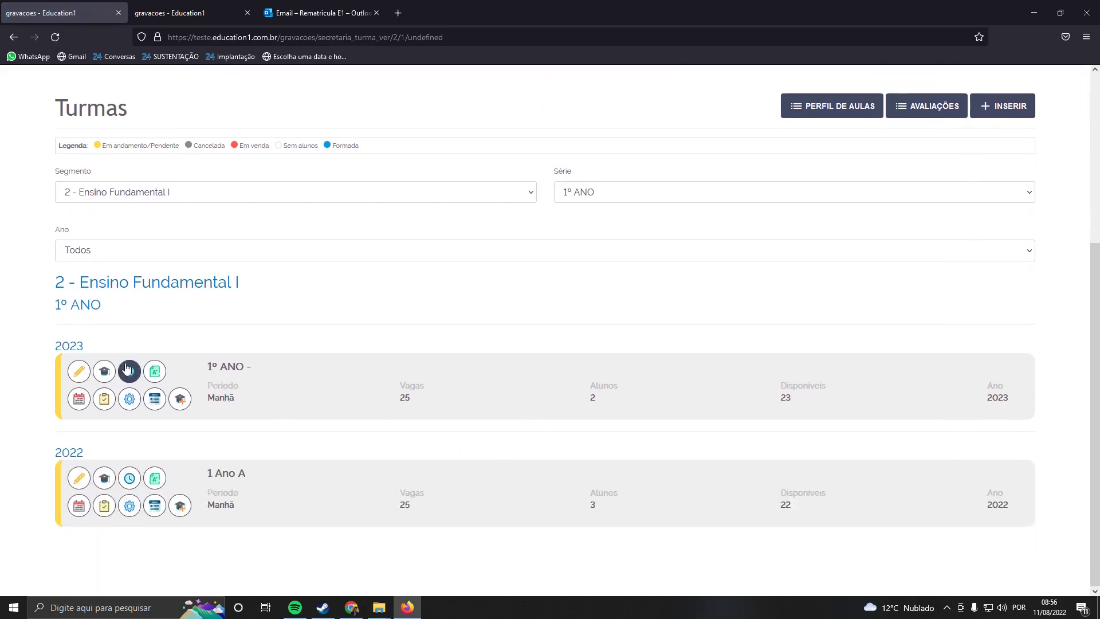
pyautogui.moveTo(51, 345); pyautogui.dragTo(229, 352)
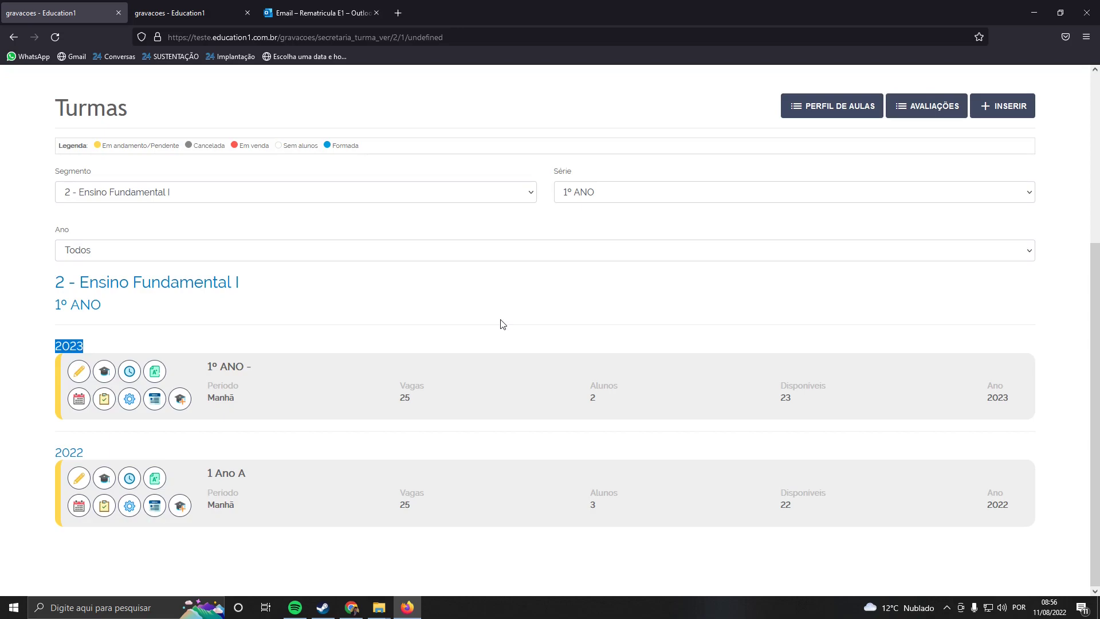
# View the enrollments of the 2023 1º ANO class in a separate tab, check the students' status, and close that tab
pyautogui.middleClick(104, 372)
pyautogui.click(184, 12)
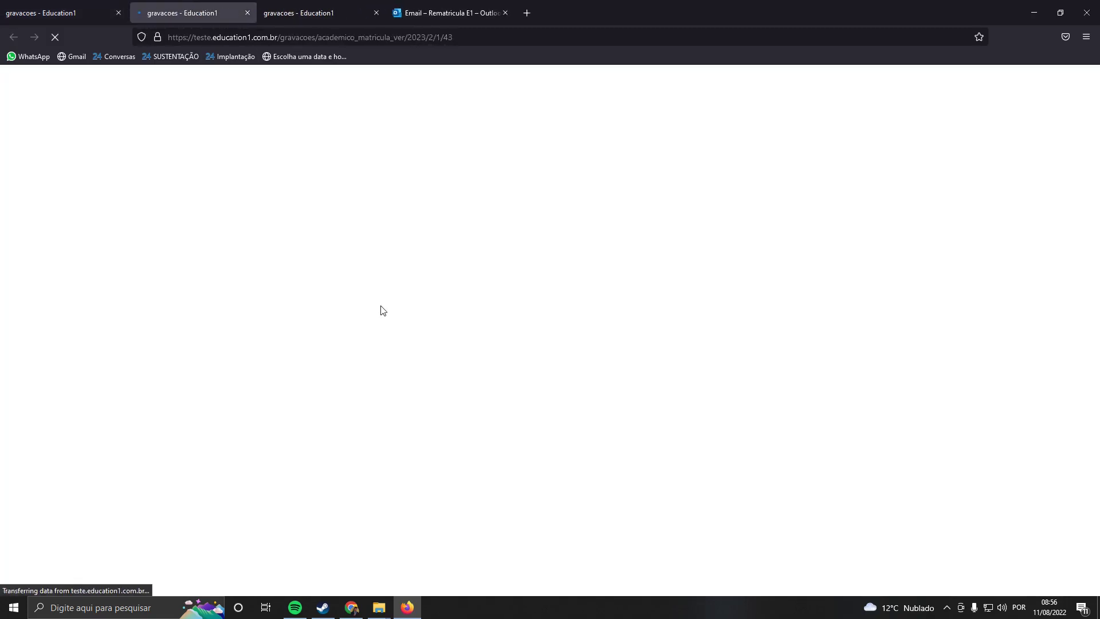
pyautogui.scroll(-3, 383, 321)
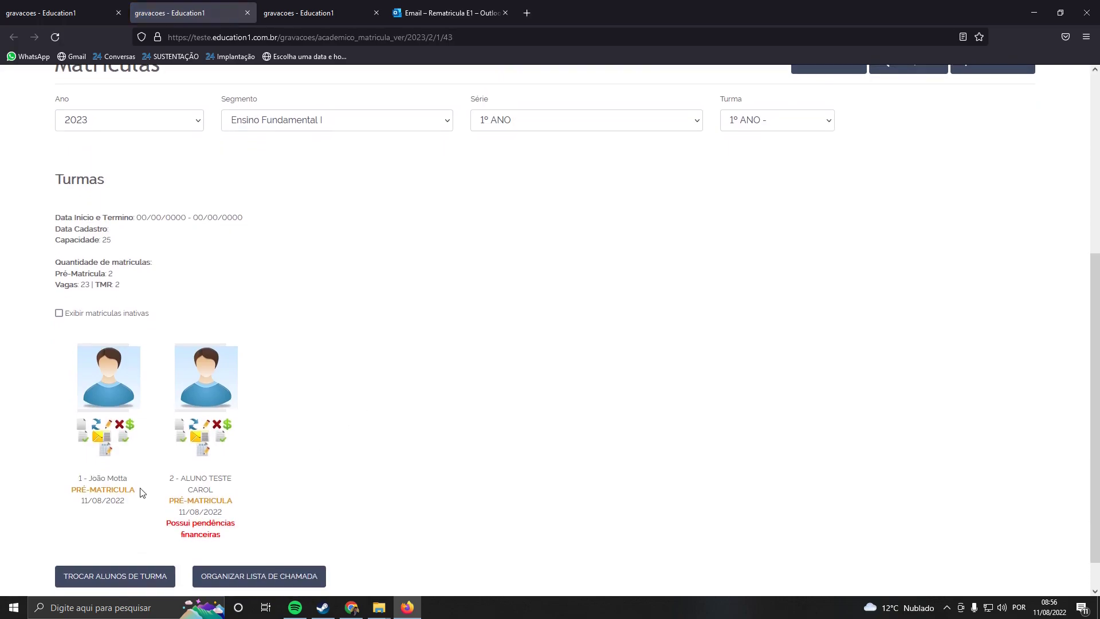
pyautogui.moveTo(92, 478); pyautogui.dragTo(125, 495)
pyautogui.click(248, 14)
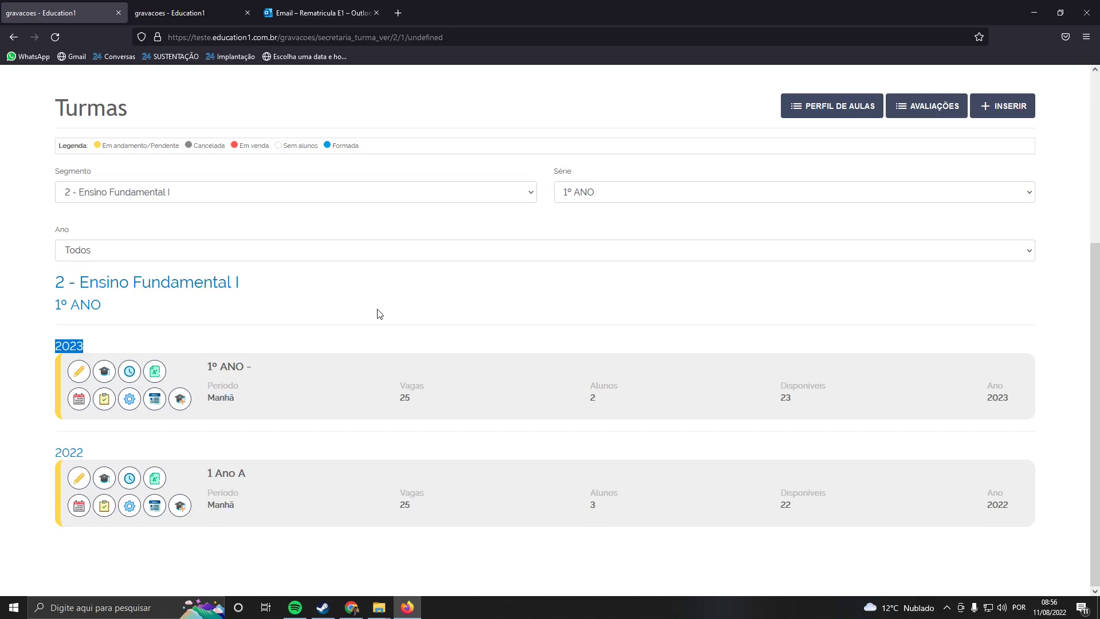
# Open the academic document models in a new tab and check the ones listed for 2023
pyautogui.scroll(3, 377, 313)
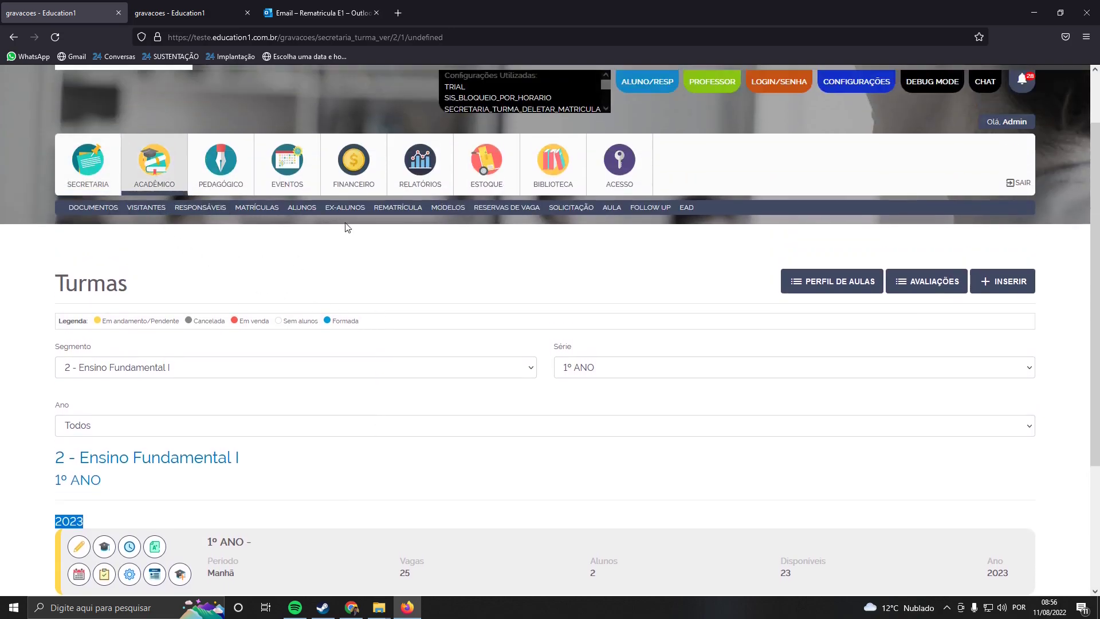
pyautogui.click(448, 208)
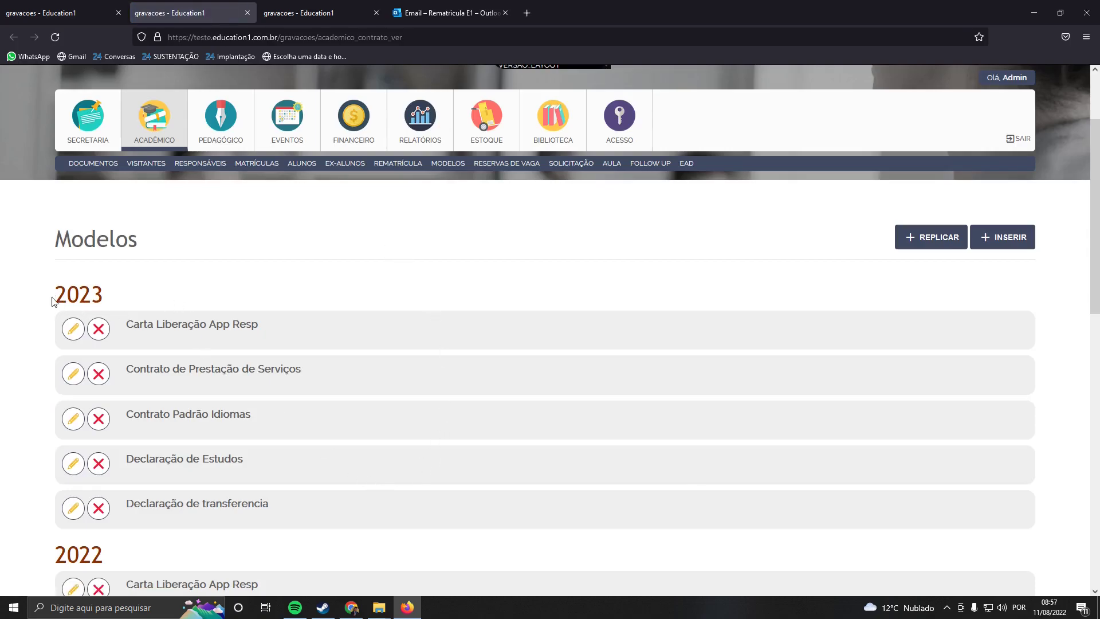
pyautogui.moveTo(53, 300); pyautogui.dragTo(181, 301)
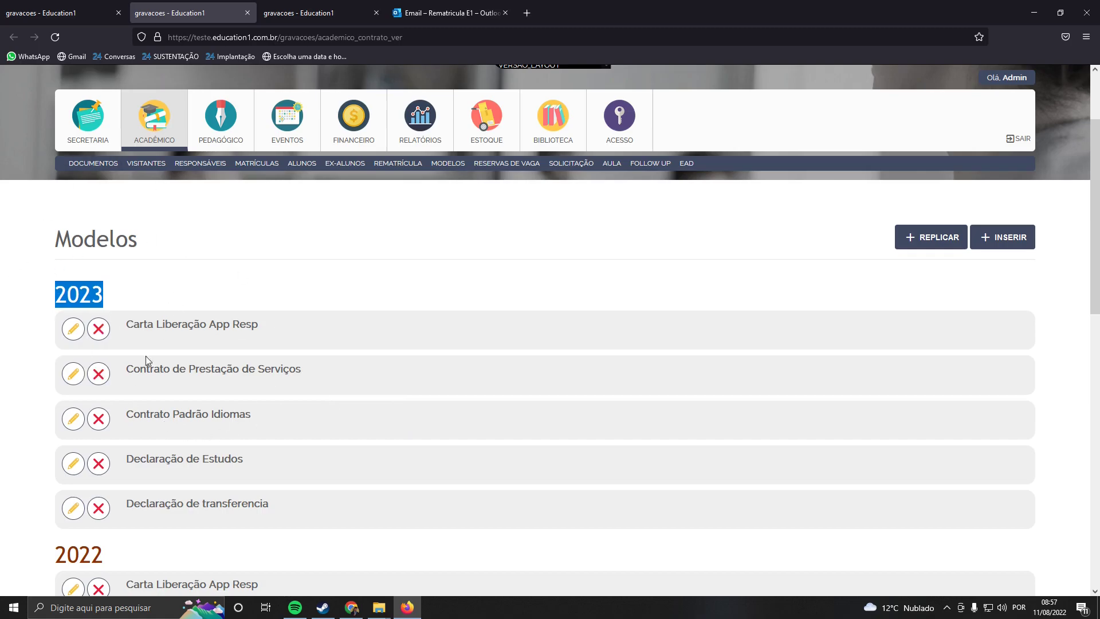
# Return to the Turmas list and open the 2023 1º ANO class for editing in a new tab
pyautogui.click(73, 8)
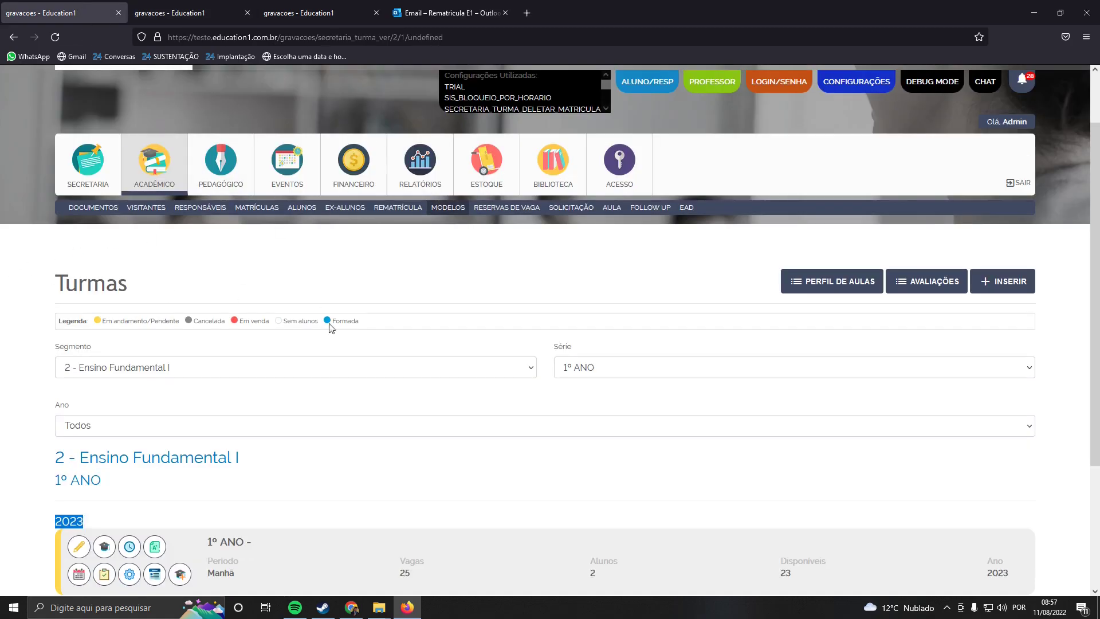
pyautogui.scroll(-3, 364, 421)
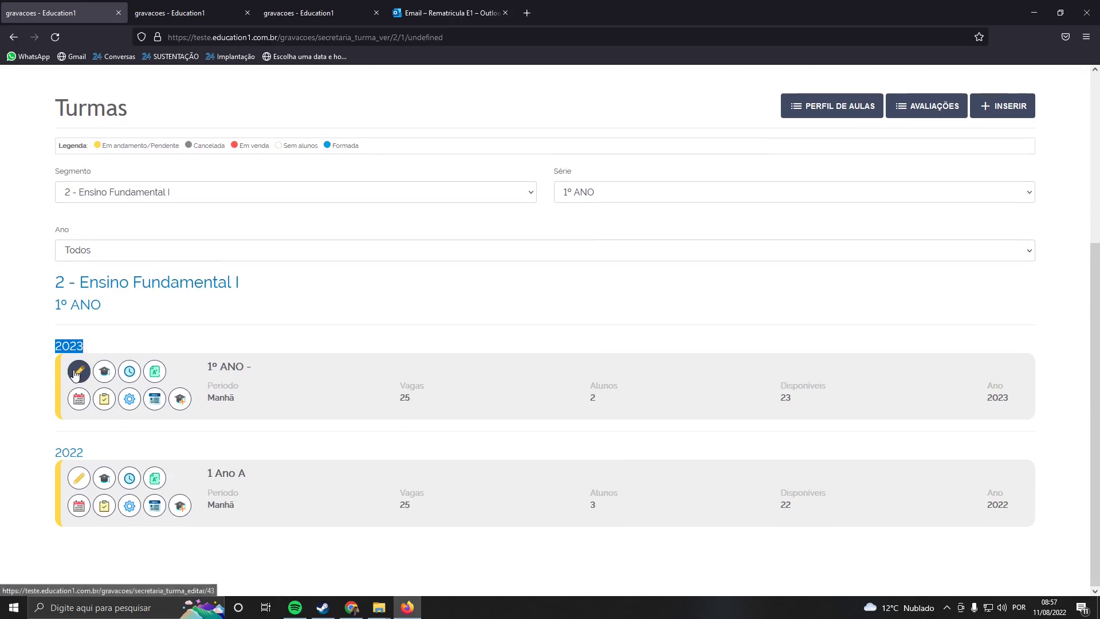
pyautogui.middleClick(79, 371)
pyautogui.click(183, 12)
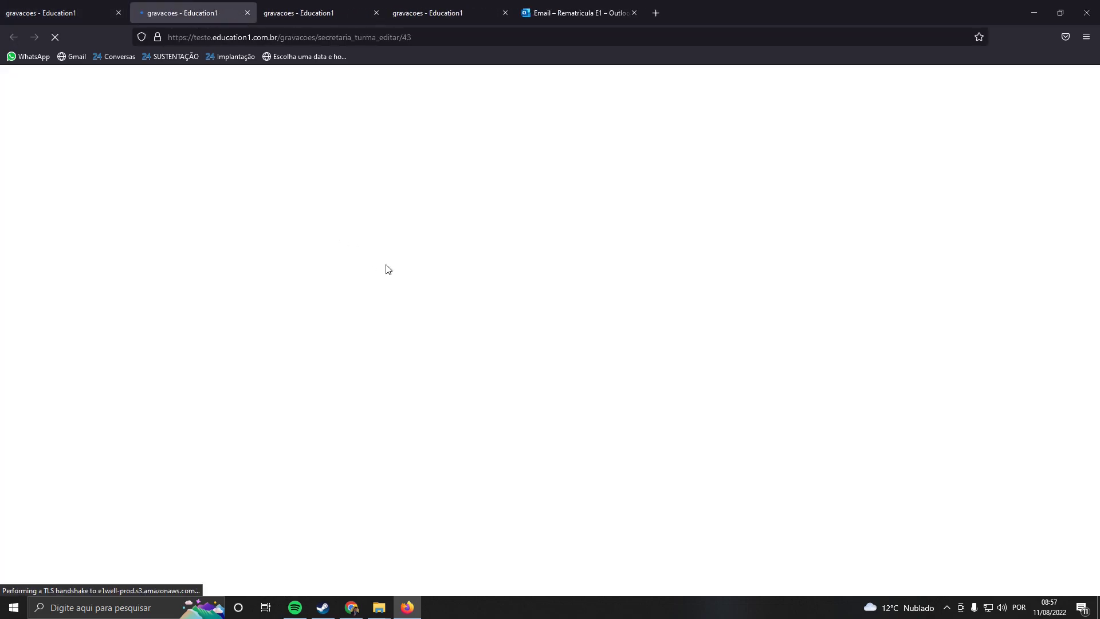
pyautogui.scroll(-2, 396, 287)
pyautogui.scroll(-4, 407, 319)
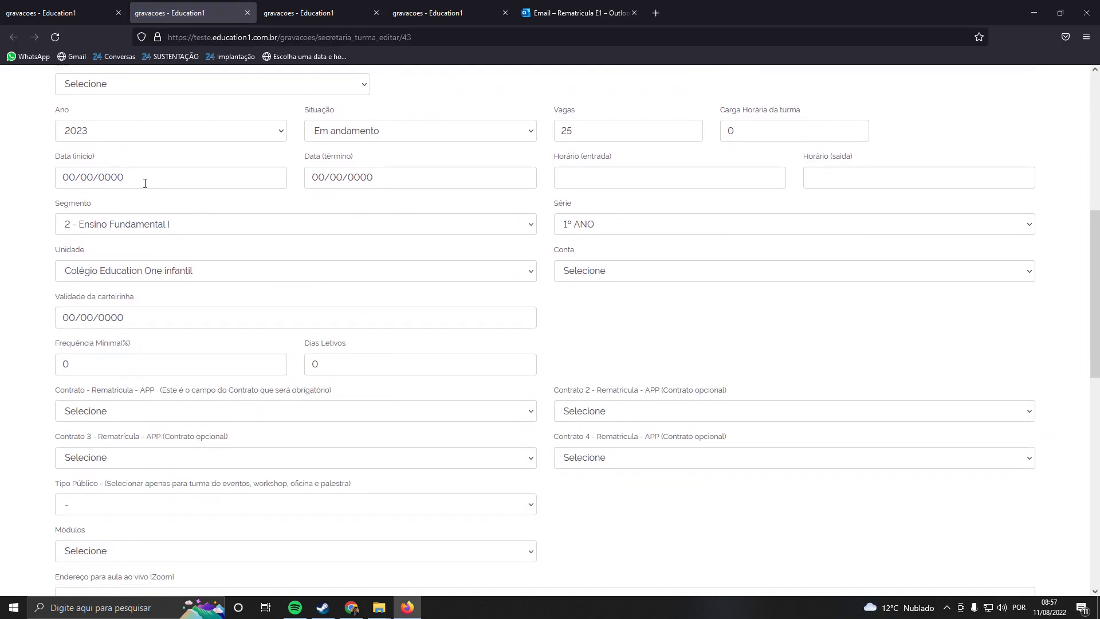
# Set the class's start date to 01/01/2023, end date to 31/12/2023 and entry time to 07:00
pyautogui.moveTo(143, 180); pyautogui.dragTo(1, 188)
pyautogui.write('01/01/2023')
pyautogui.moveTo(371, 181); pyautogui.dragTo(229, 191)
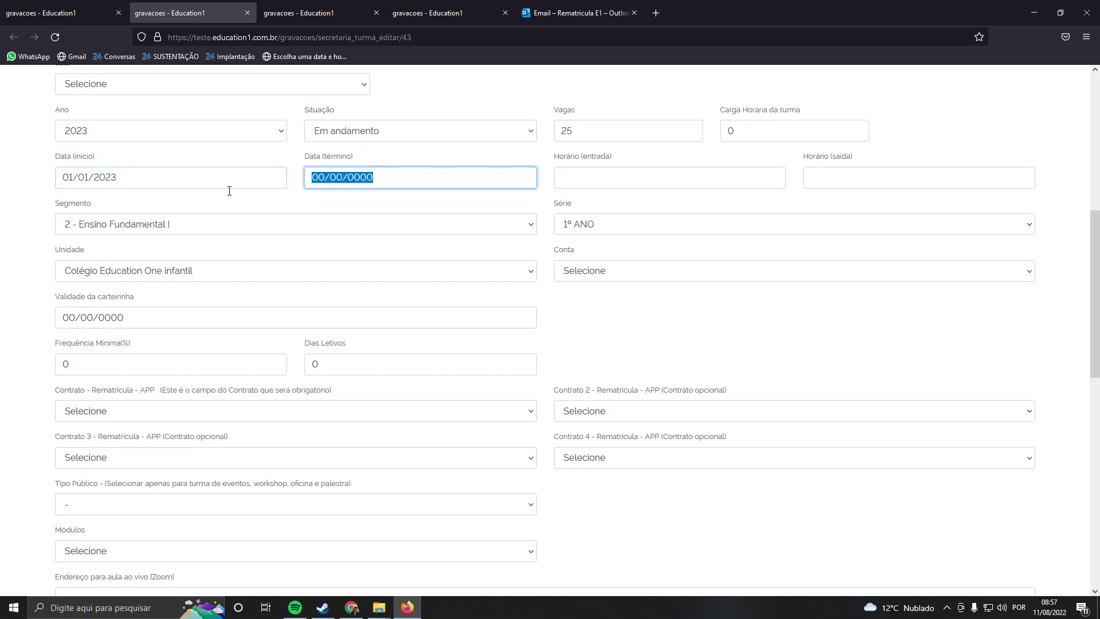
pyautogui.write('31122')
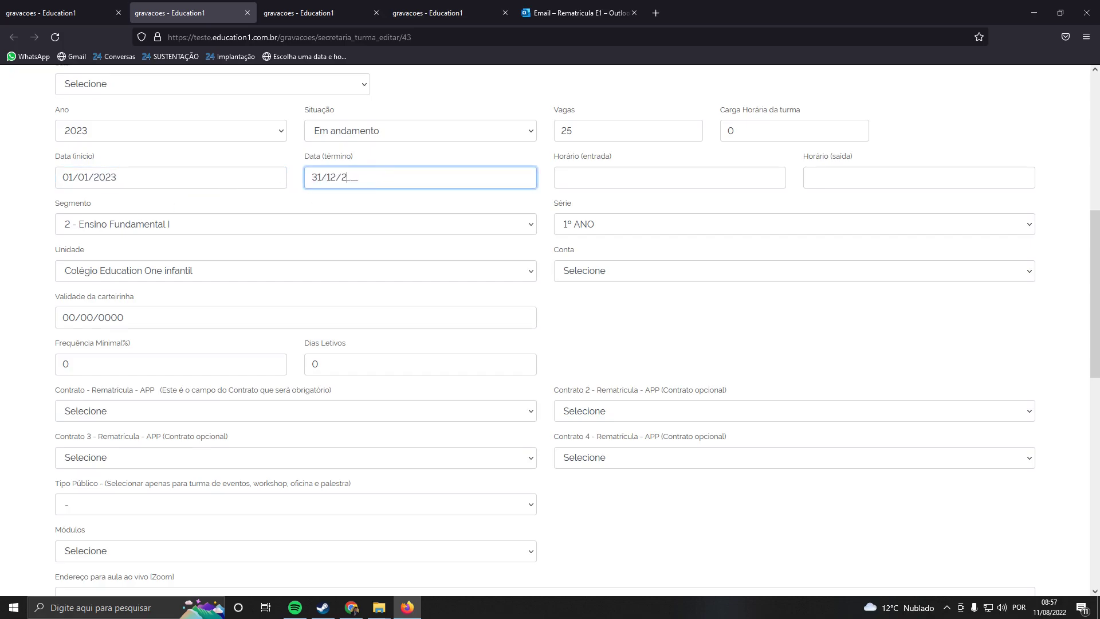
pyautogui.click(643, 179)
pyautogui.write('070')
pyautogui.click(823, 187)
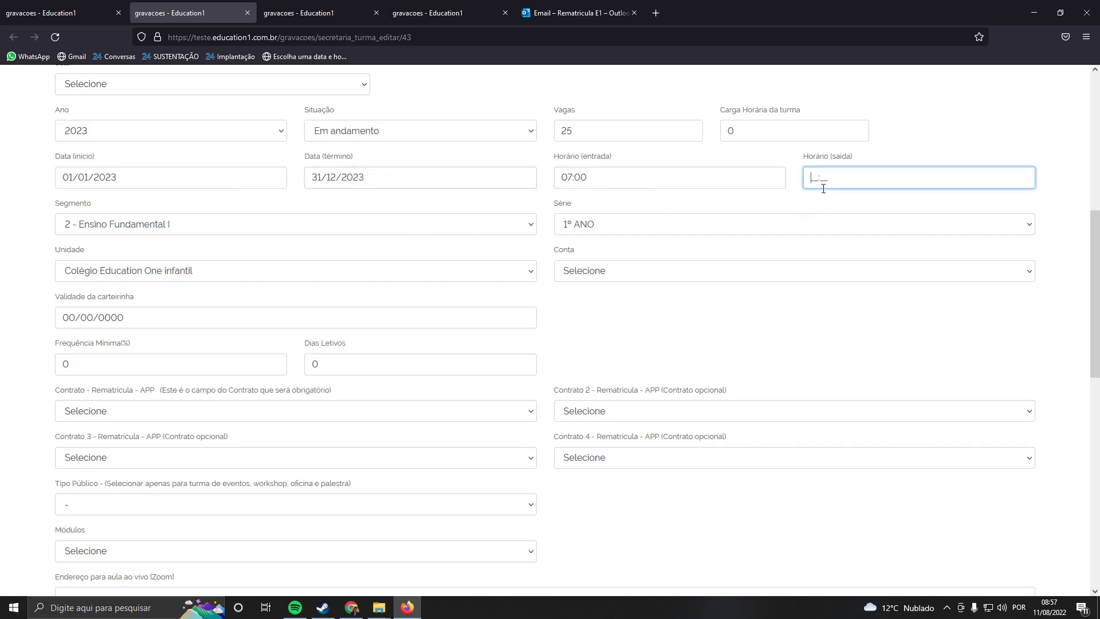
pyautogui.click(752, 338)
# Set the class's mandatory re-enrollment contract for the app to Contrato de Prestação de Serviços
pyautogui.scroll(-4, 480, 283)
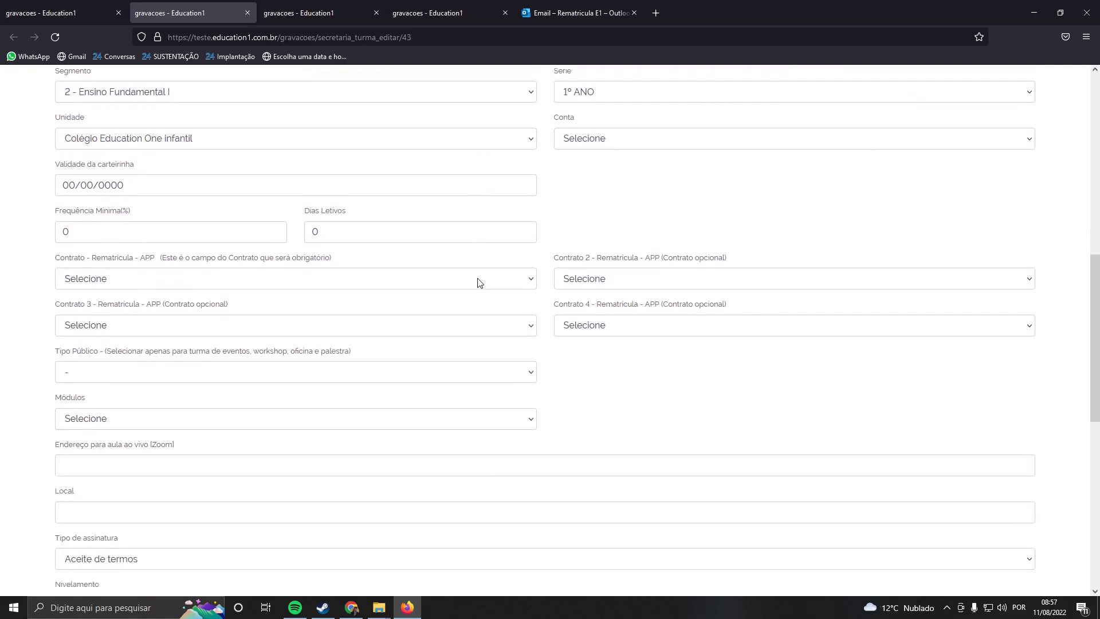
pyautogui.moveTo(54, 155); pyautogui.dragTo(152, 159)
pyautogui.click(143, 177)
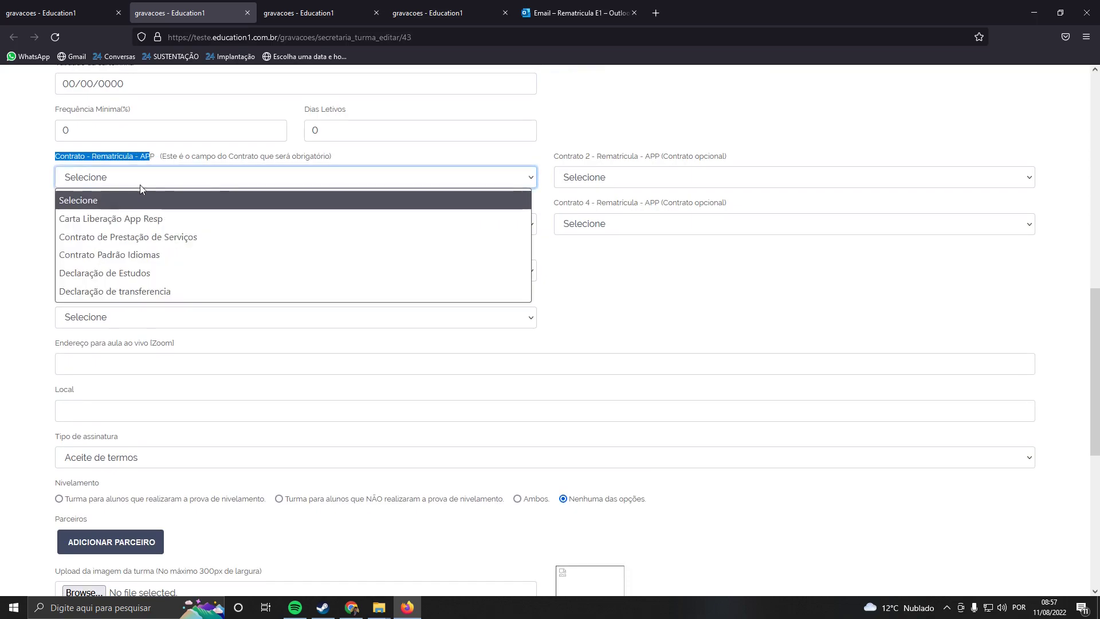
pyautogui.click(158, 236)
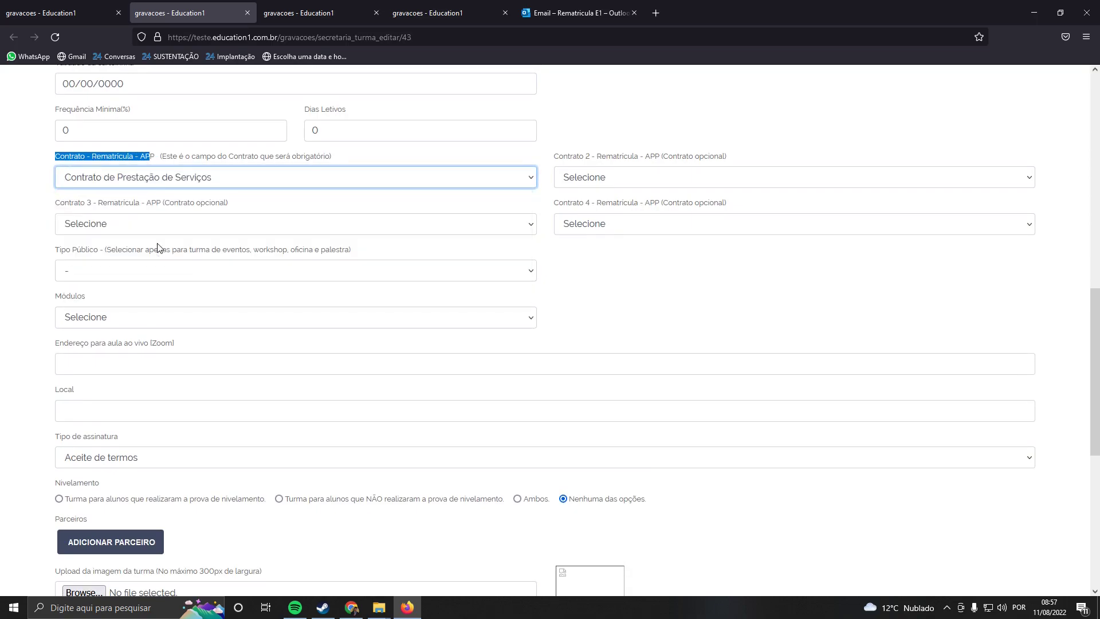
pyautogui.click(24, 175)
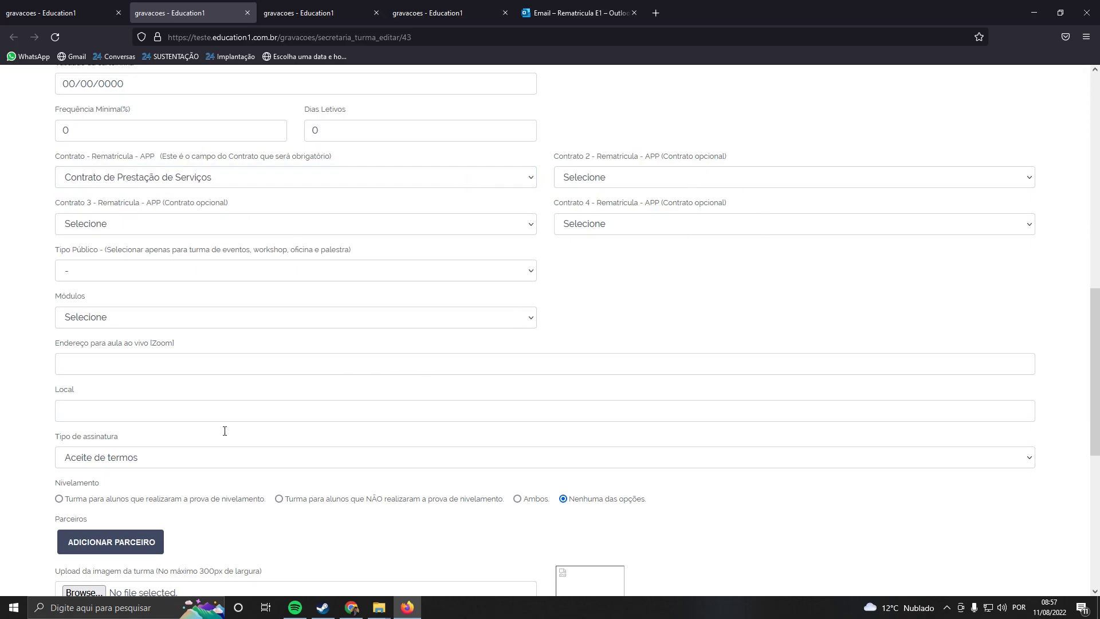
# Set the class's signature type to Assinatura eletrônica
pyautogui.moveTo(47, 442); pyautogui.dragTo(199, 441)
pyautogui.click(176, 456)
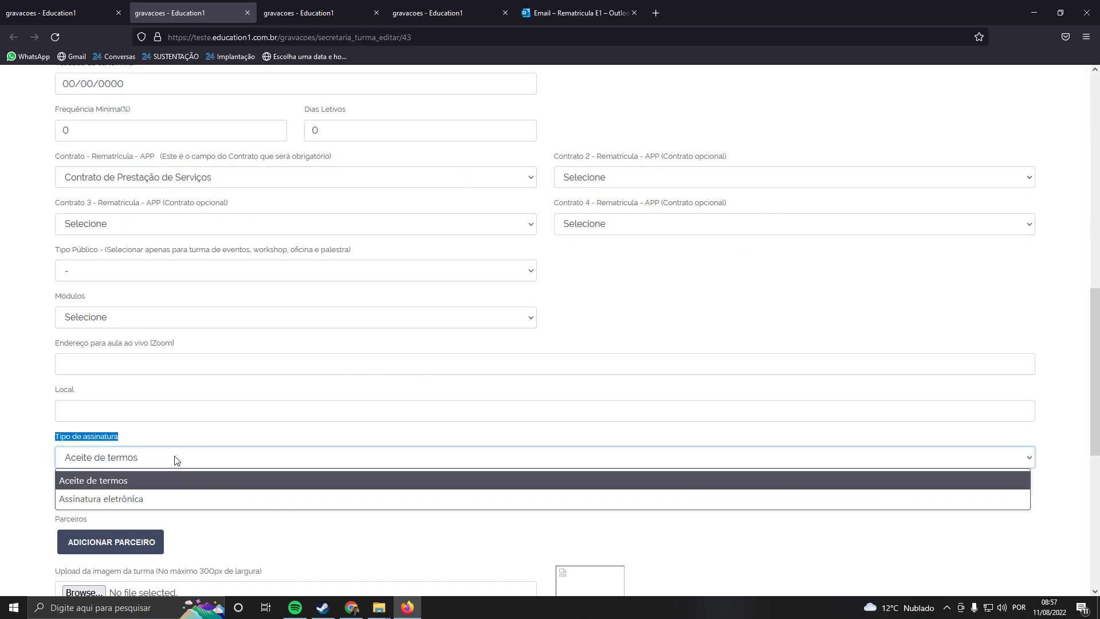
pyautogui.click(152, 496)
pyautogui.click(10, 336)
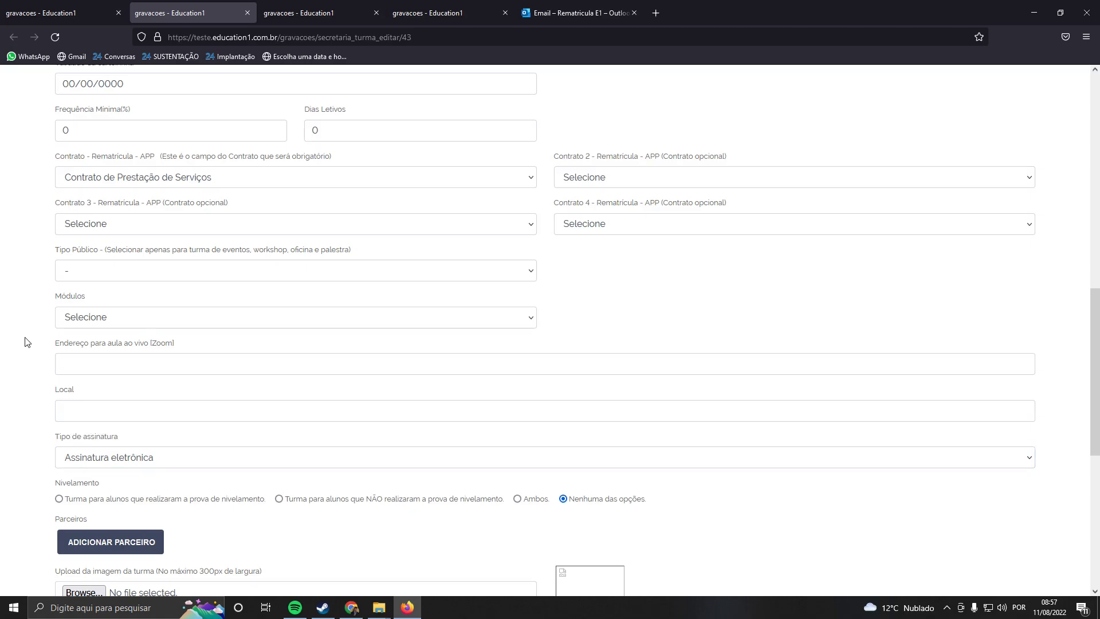
# Capture the class form area, outline the mandatory re-enrollment contract and signature type fields in red, and copy the capture
pyautogui.press('Print')
pyautogui.moveTo(4, 65); pyautogui.dragTo(1056, 548)
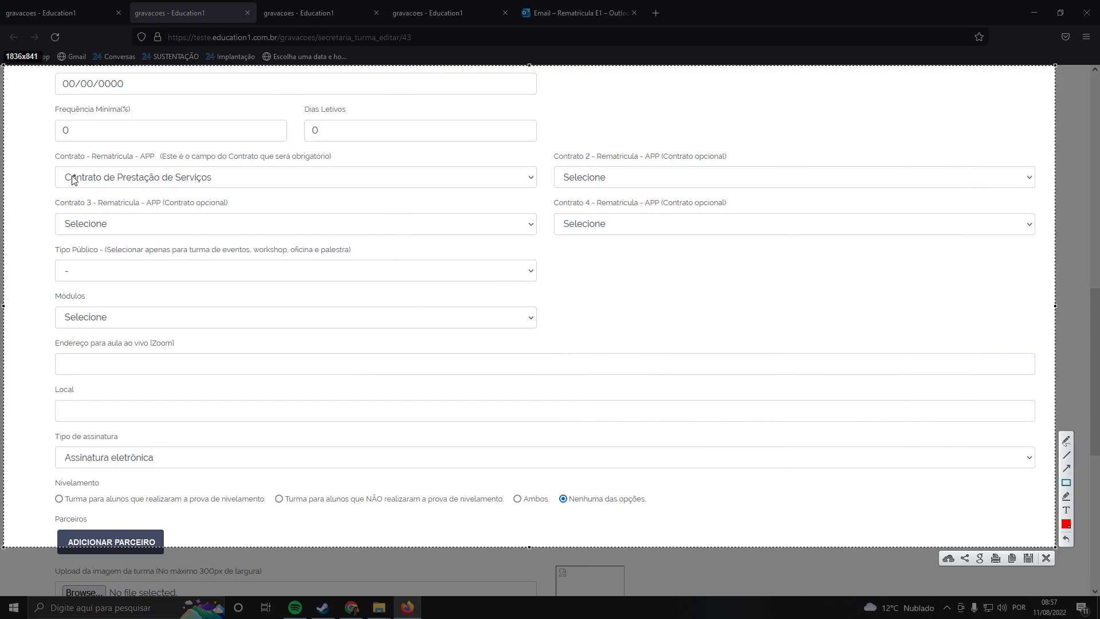
pyautogui.moveTo(37, 144)
pyautogui.mouseDown()
pyautogui.moveTo(305, 200)
pyautogui.moveTo(546, 200)
pyautogui.mouseUp()
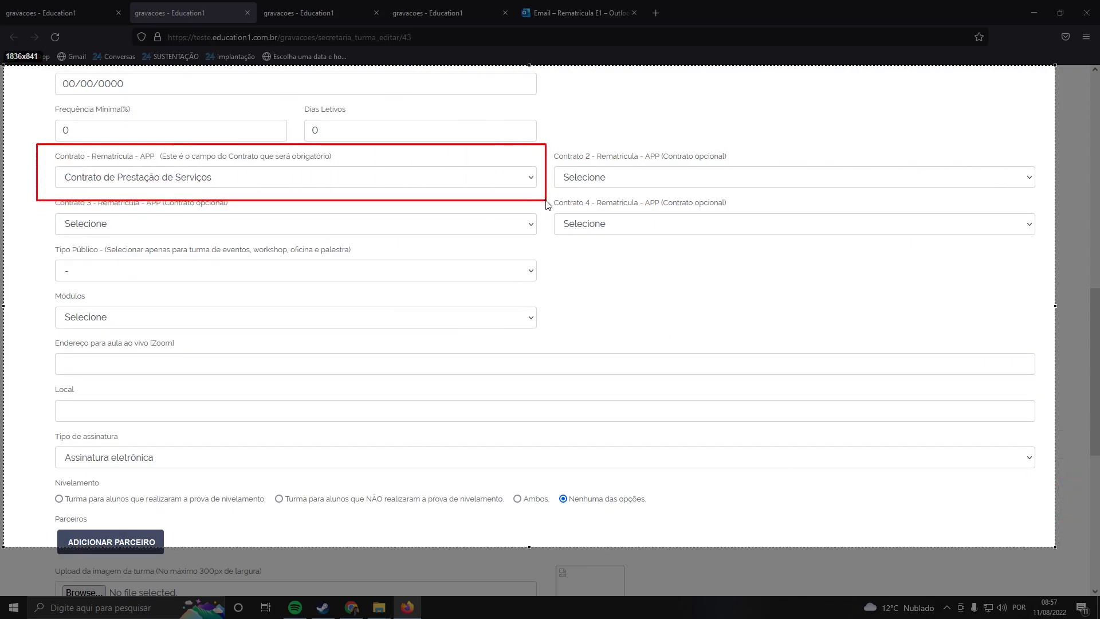
pyautogui.moveTo(46, 430)
pyautogui.mouseDown()
pyautogui.moveTo(351, 481)
pyautogui.moveTo(859, 481)
pyautogui.mouseUp()
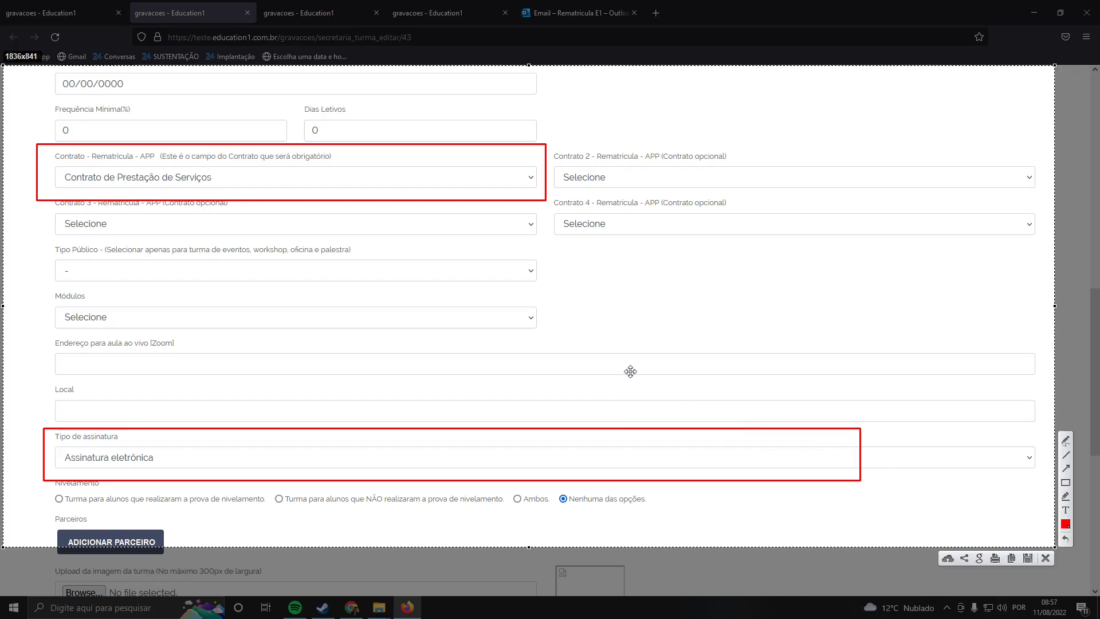
pyautogui.hotkey('ctrl', 'c')
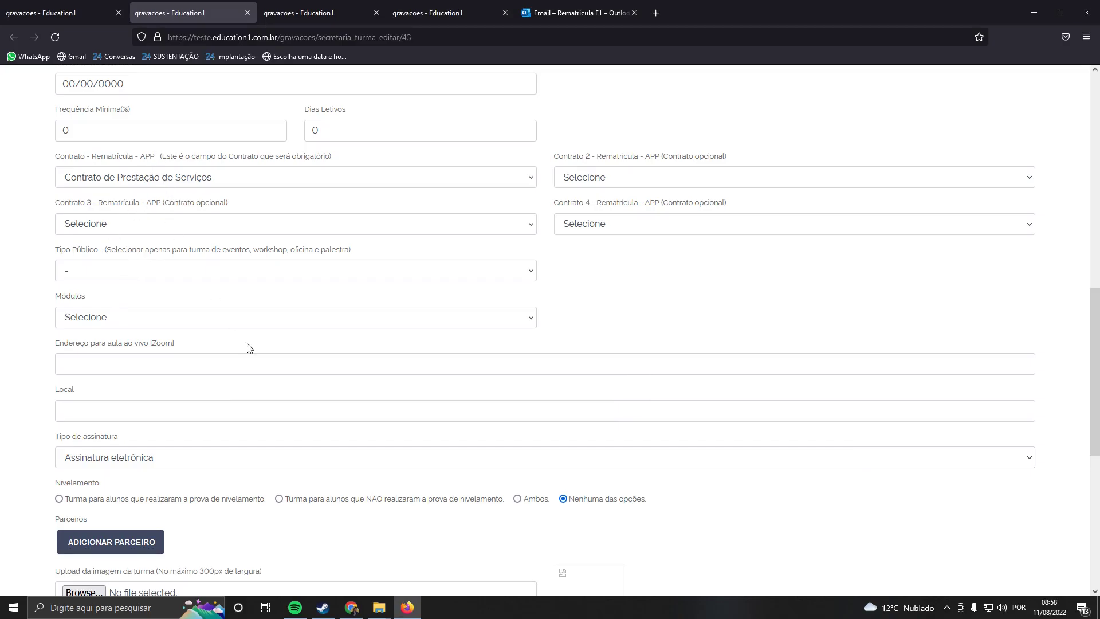
# Save the changes to the 2023 1º ANO class and review its saved fields
pyautogui.scroll(-7, 233, 321)
pyautogui.click(84, 545)
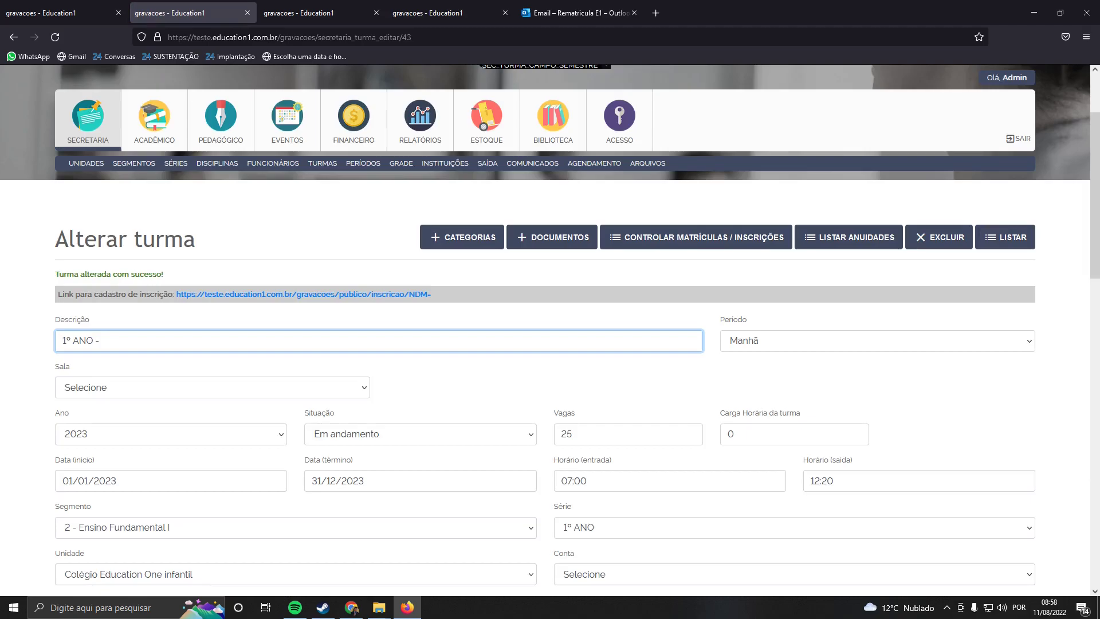
pyautogui.click(975, 422)
pyautogui.scroll(-2, 477, 367)
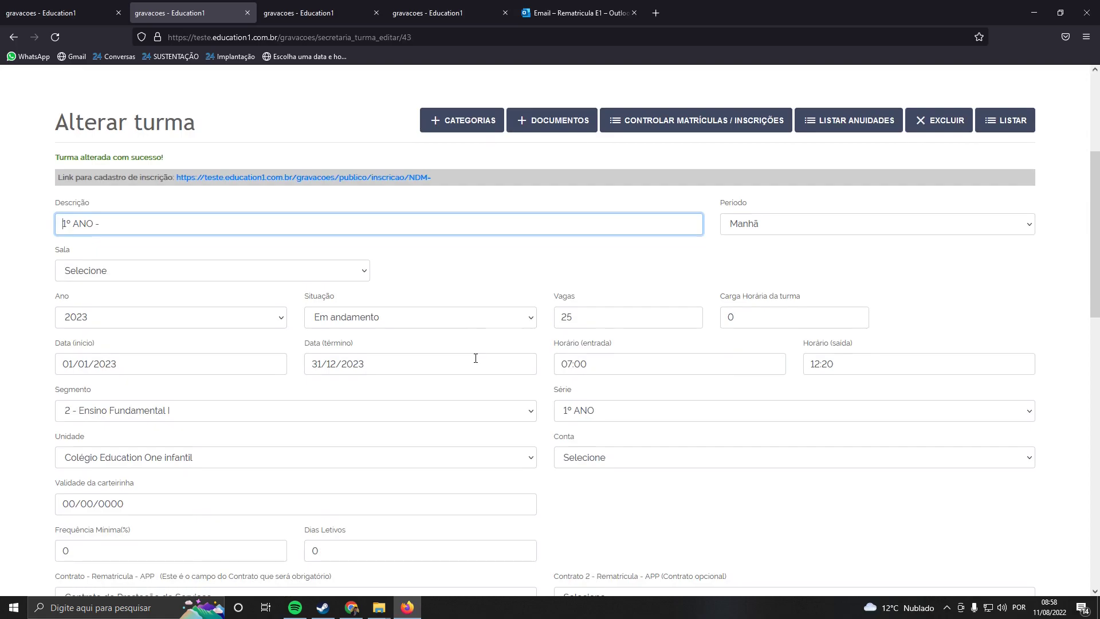
pyautogui.scroll(-2, 429, 329)
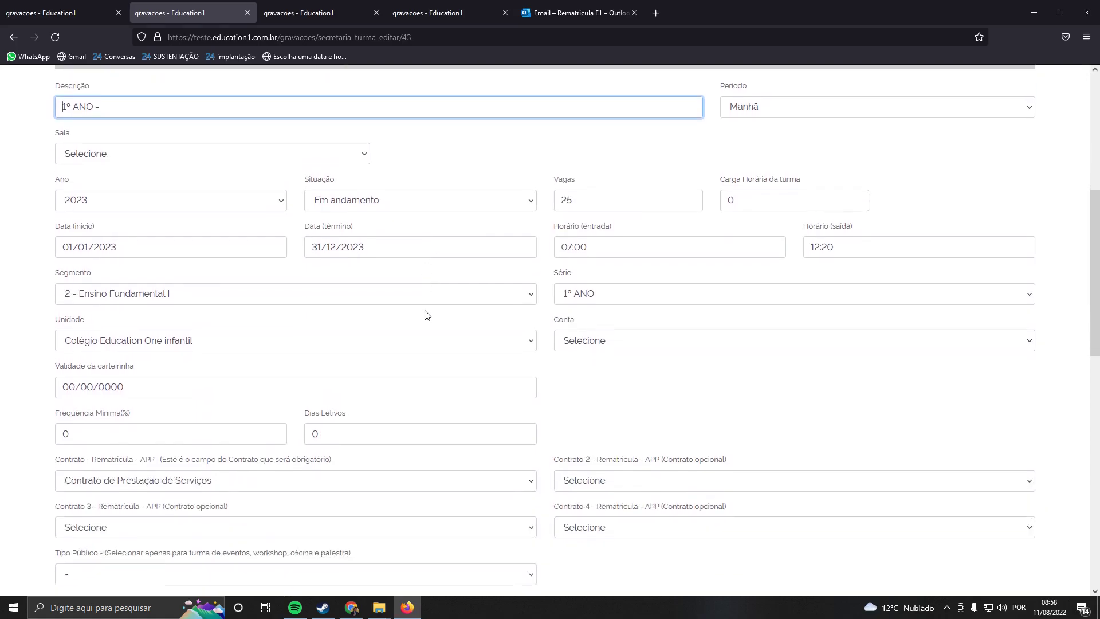
pyautogui.scroll(5, 427, 312)
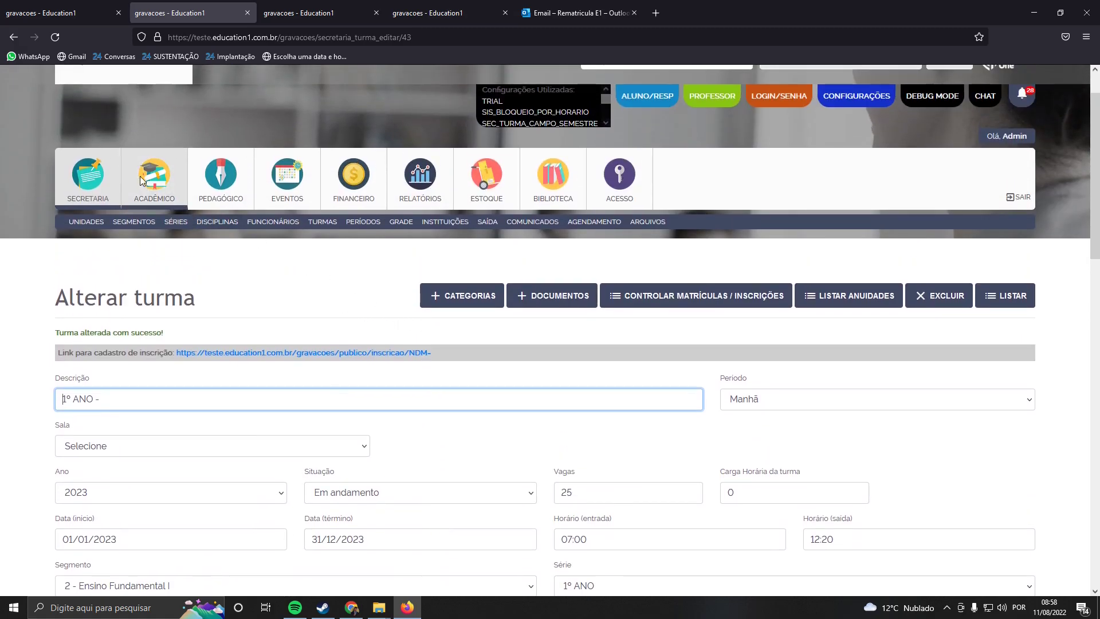
# Go to the academic re-enrollments page and open the online re-enrollment configuration
pyautogui.click(78, 184)
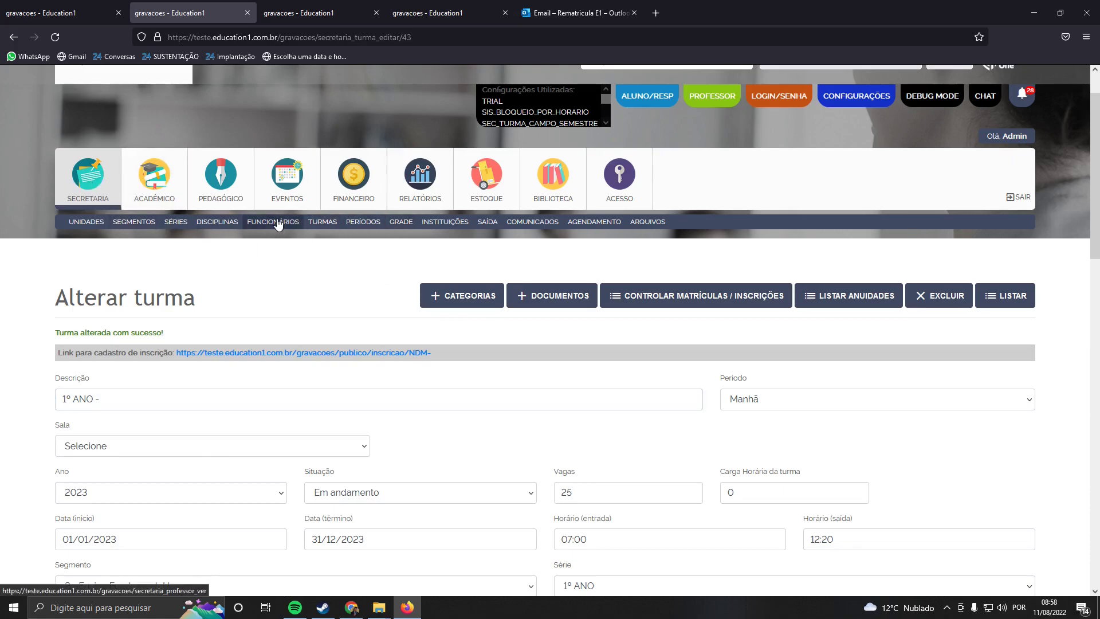
pyautogui.click(169, 164)
pyautogui.click(398, 222)
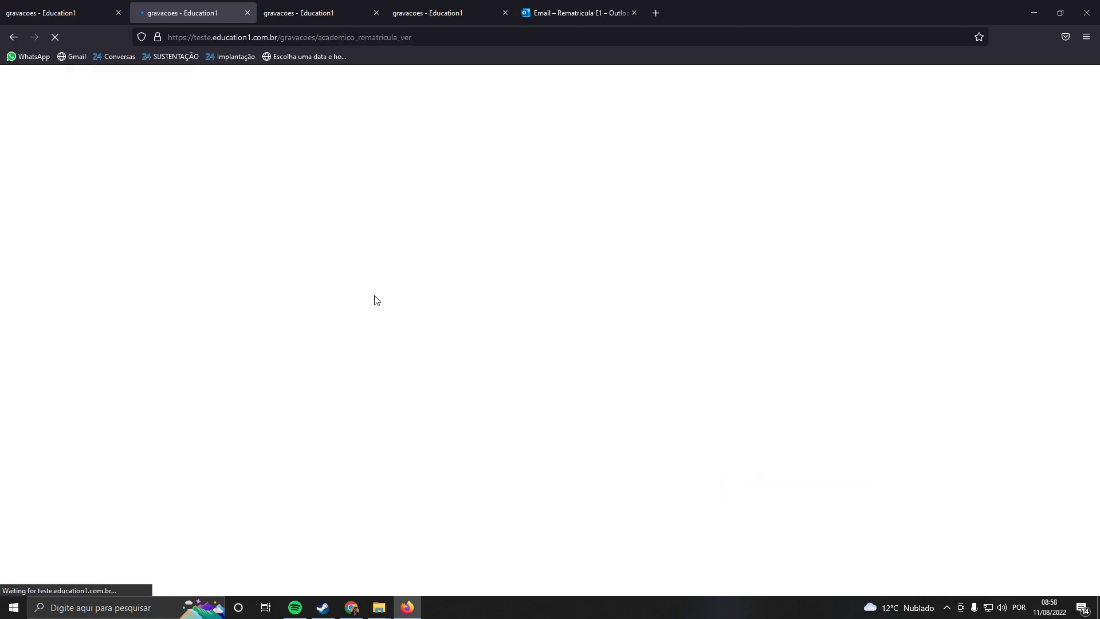
pyautogui.scroll(-2, 408, 292)
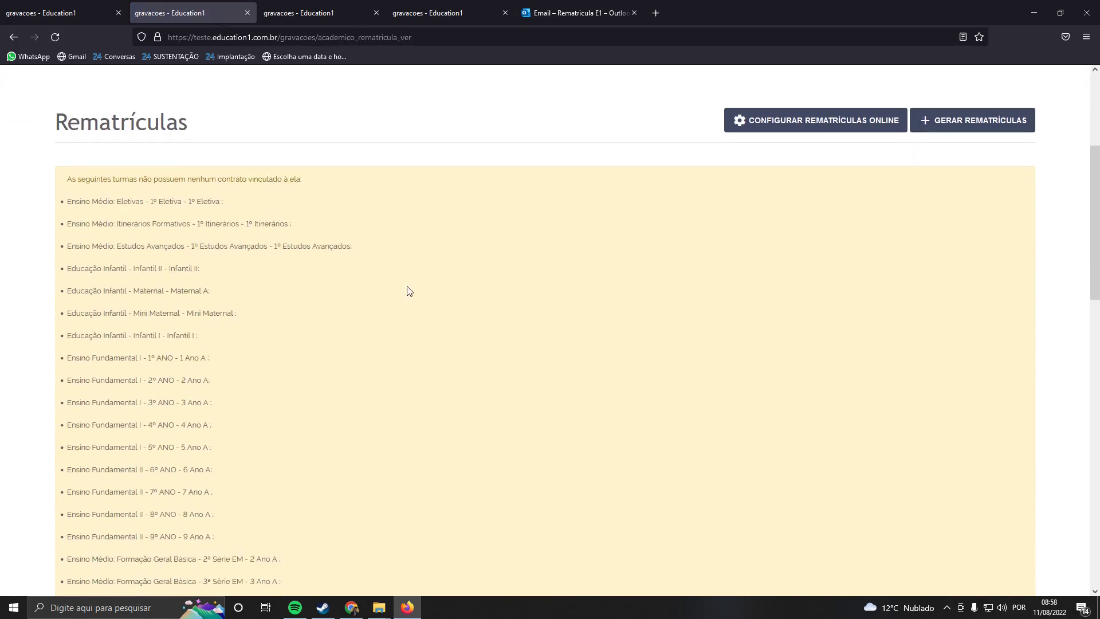
pyautogui.click(814, 129)
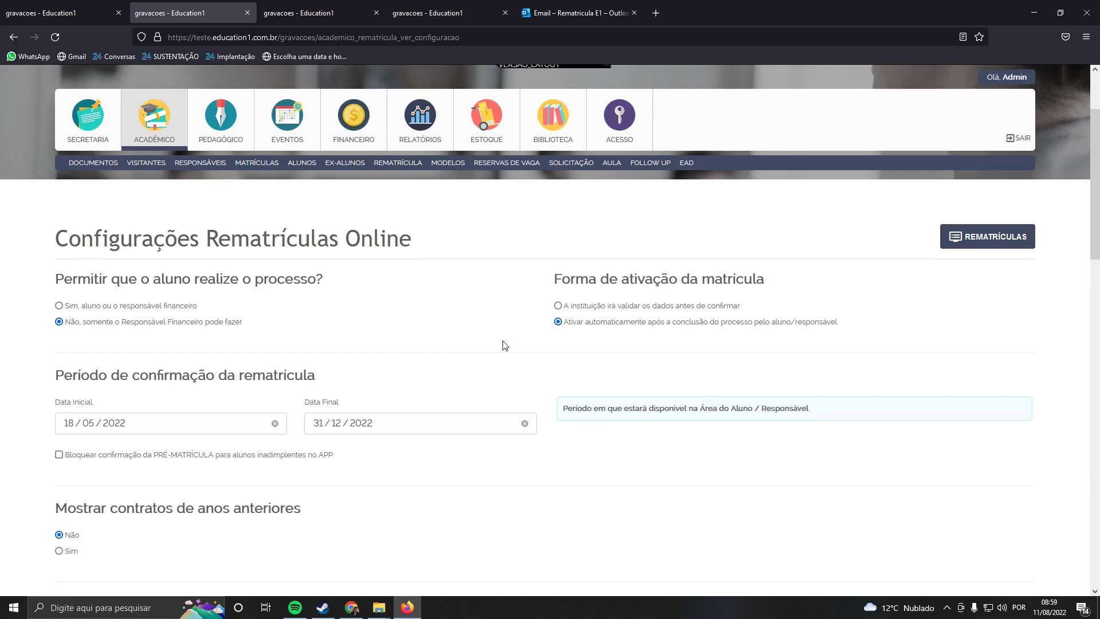
# Examine the online re-enrollment settings, from the confirmation period and stages through the financial options, introduction text and additional information
pyautogui.scroll(-1, 503, 344)
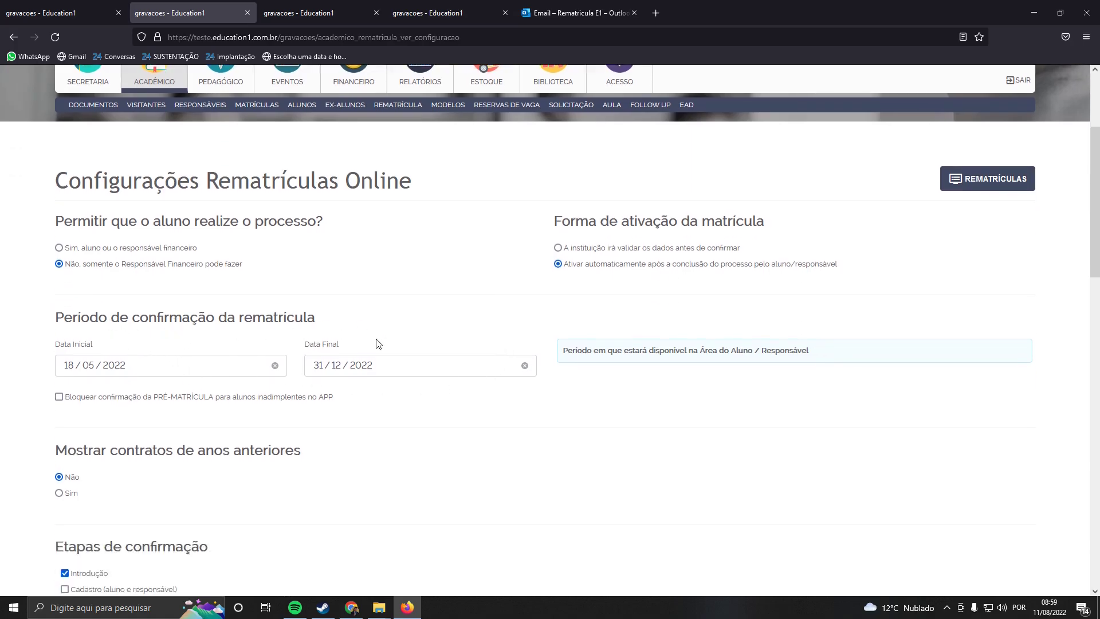
pyautogui.scroll(-3, 442, 368)
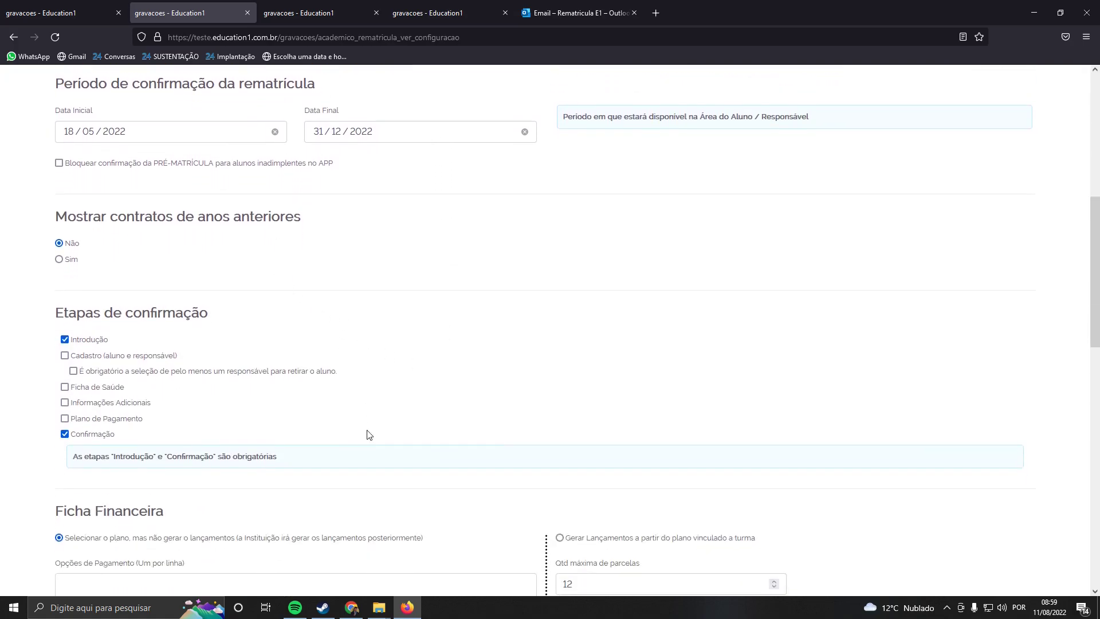
pyautogui.scroll(-2, 330, 318)
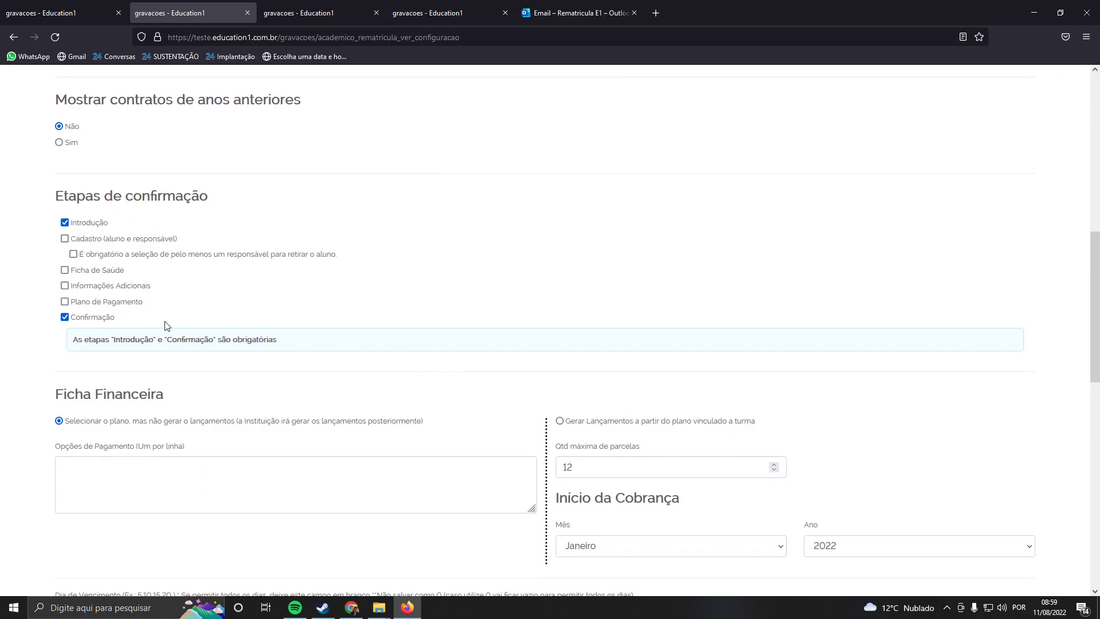
pyautogui.scroll(-3, 138, 367)
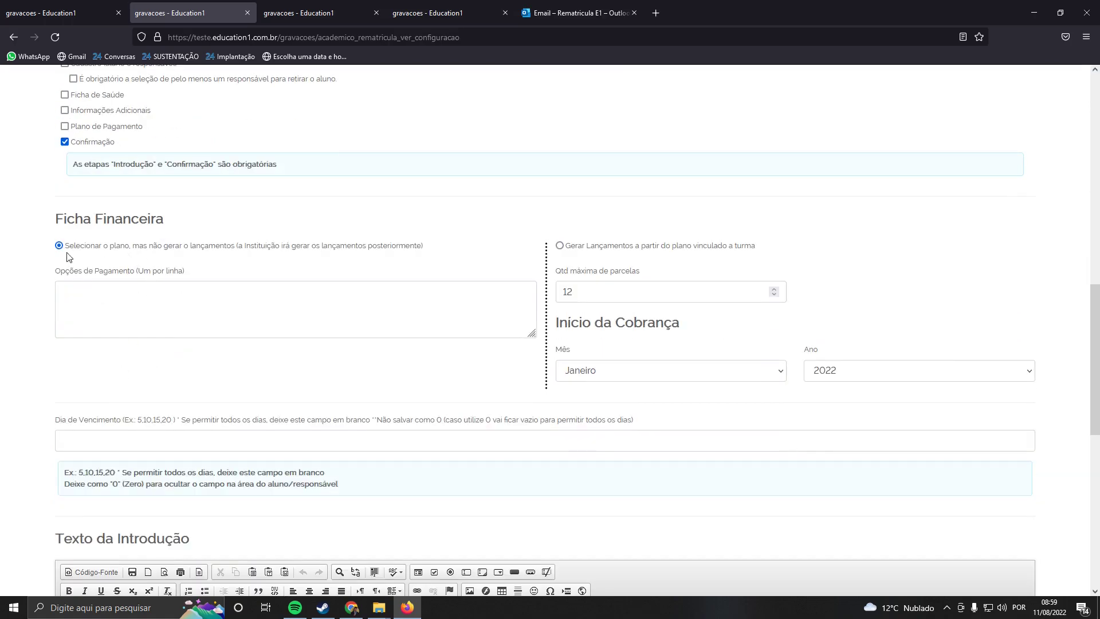
pyautogui.scroll(-3, 314, 299)
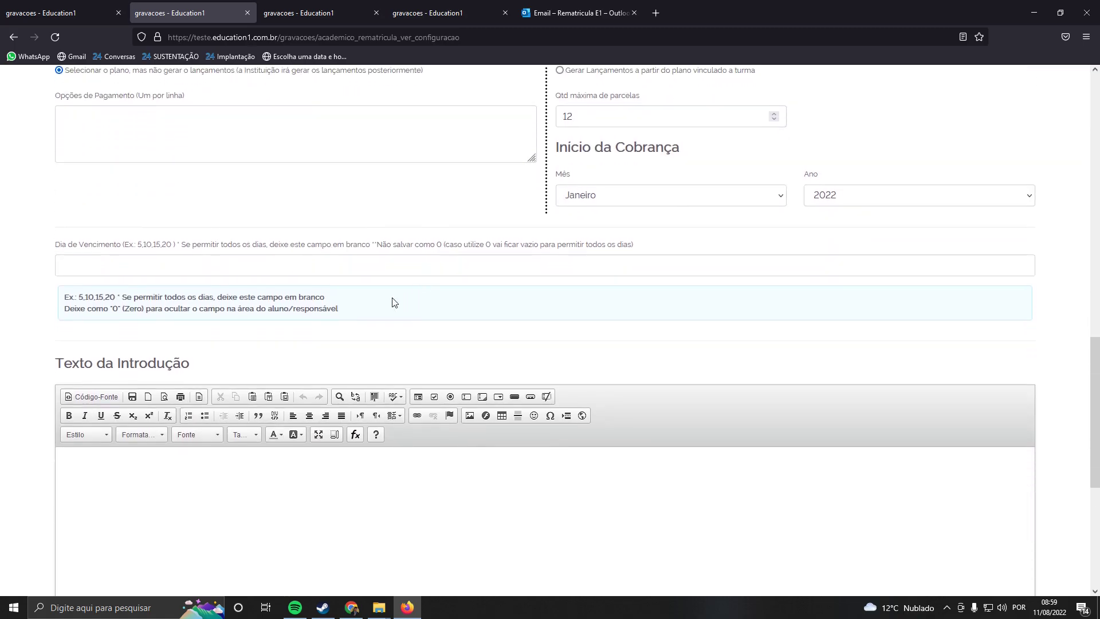
pyautogui.scroll(-6, 421, 217)
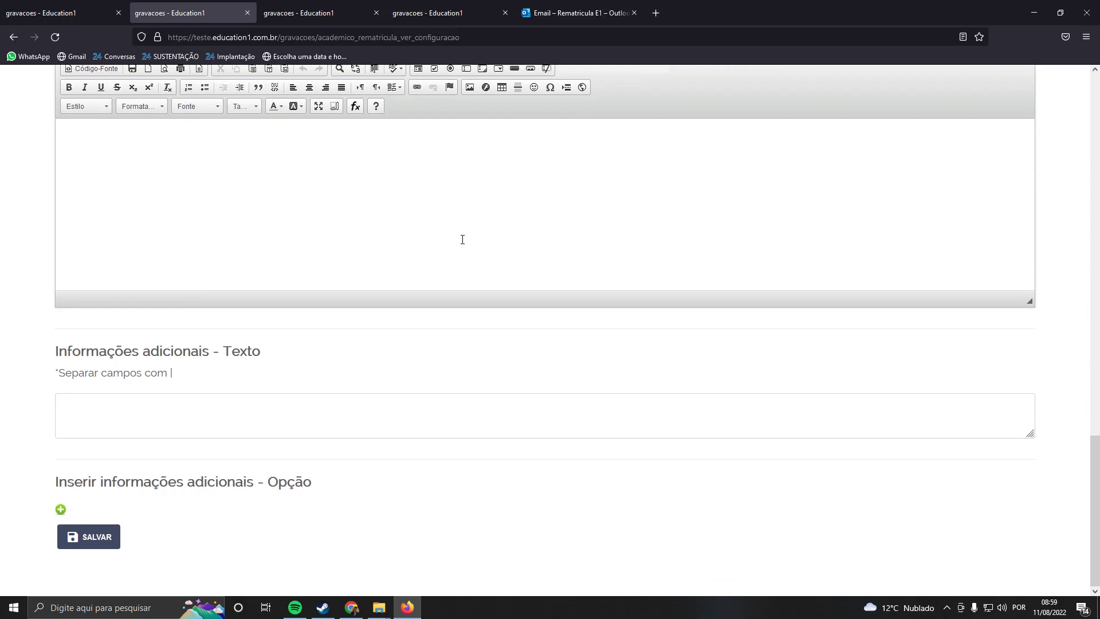
pyautogui.scroll(8, 441, 301)
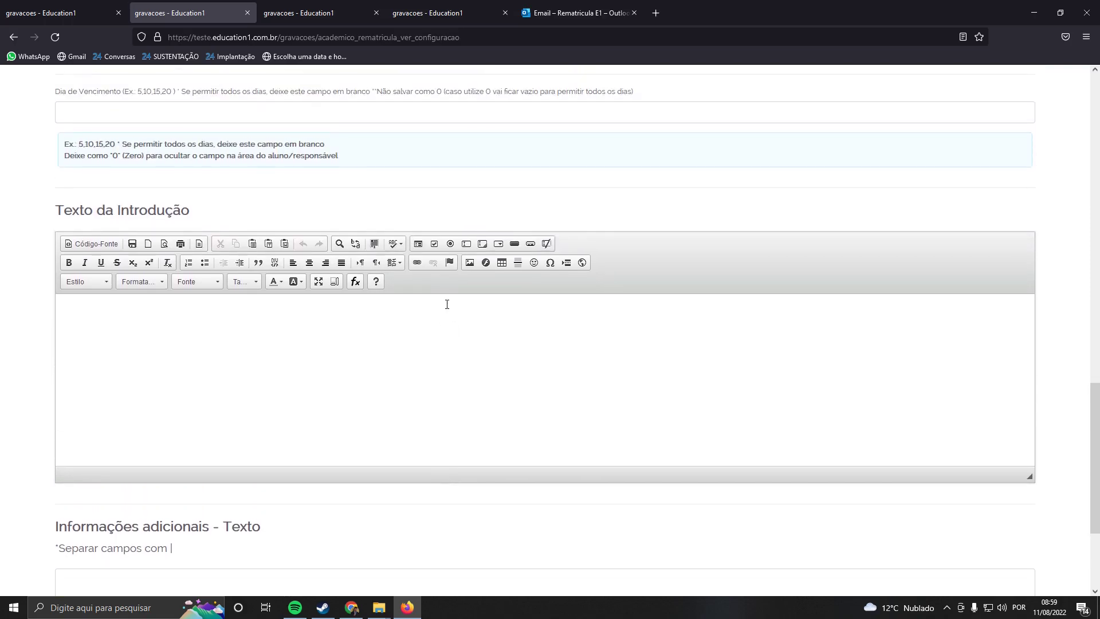
pyautogui.scroll(10, 448, 309)
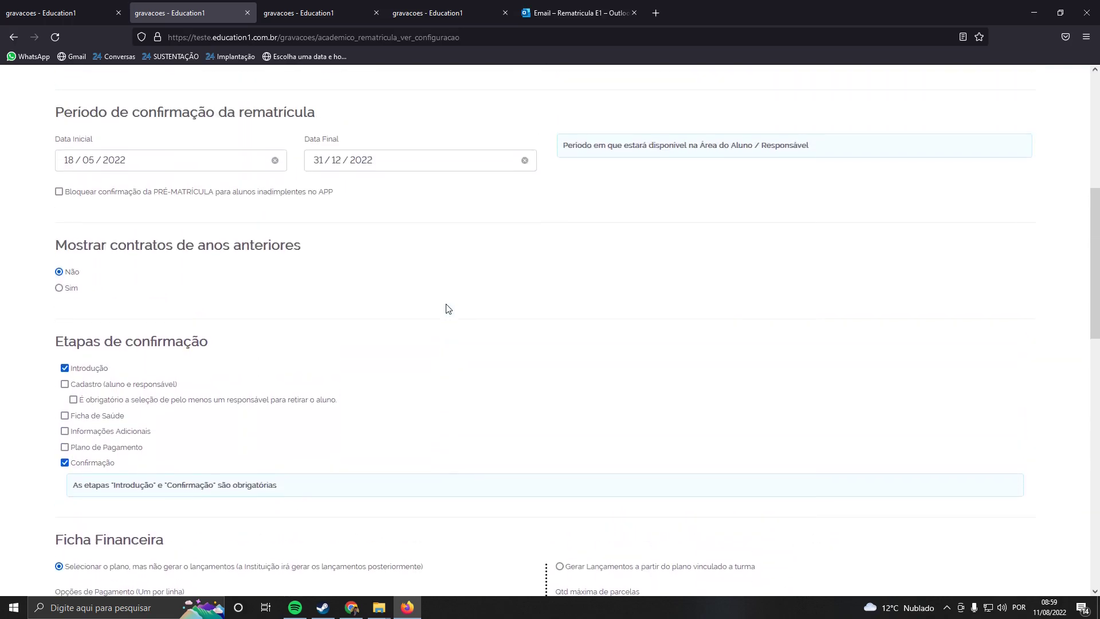
pyautogui.scroll(2, 434, 317)
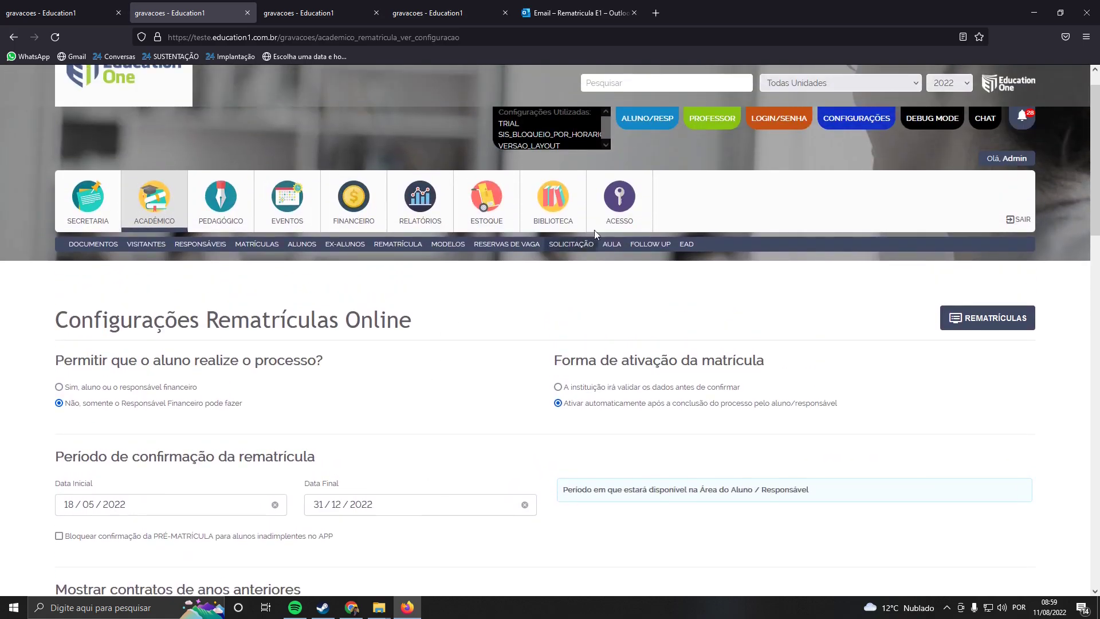
# Open the parents' and students' app configuration and review the enabled modules and guardian options
pyautogui.moveTo(620, 201)
pyautogui.click(211, 244)
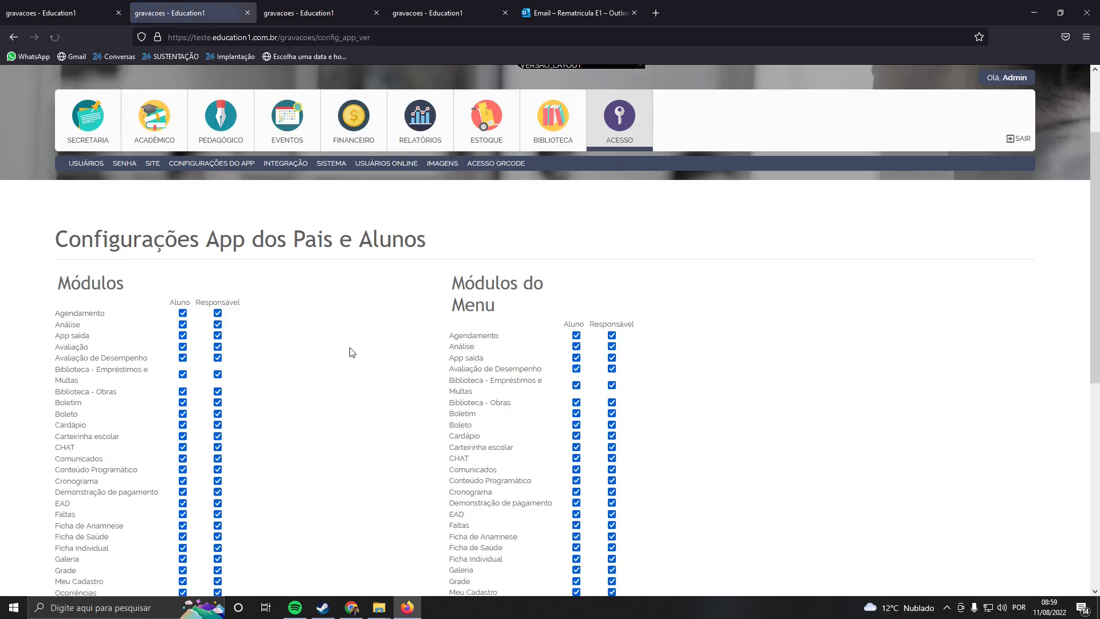
pyautogui.scroll(-6, 351, 351)
pyautogui.scroll(-2, 351, 352)
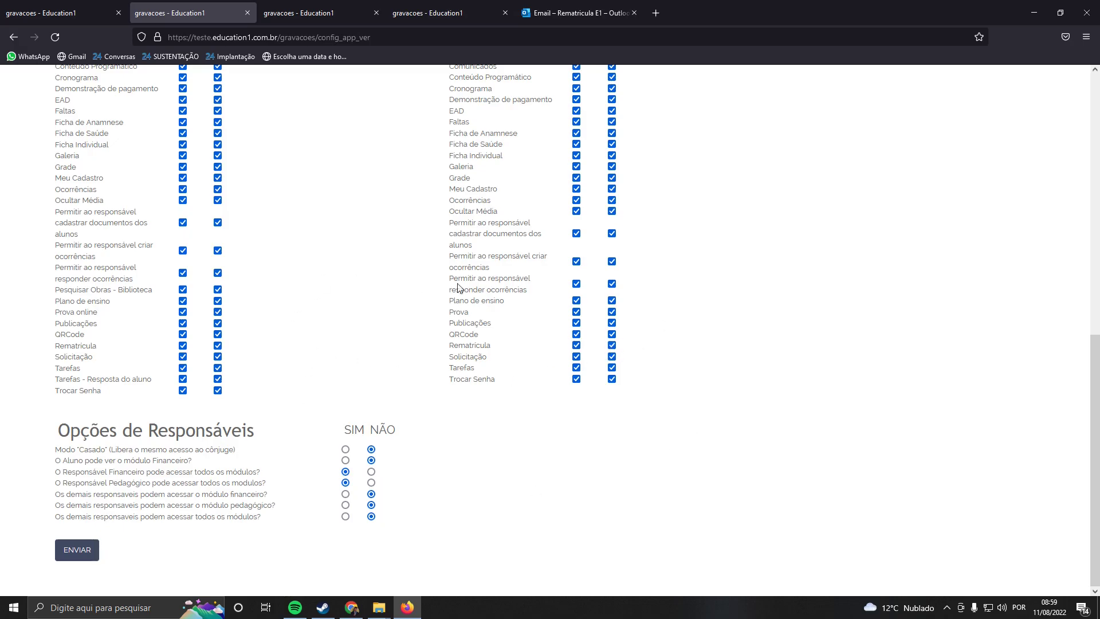
# In the guardian portal, try to confirm the student's 2023 pre-enrollment through the Introdução and Confirmação stages, and return to the portal home
pyautogui.click(291, 8)
pyautogui.click(422, 3)
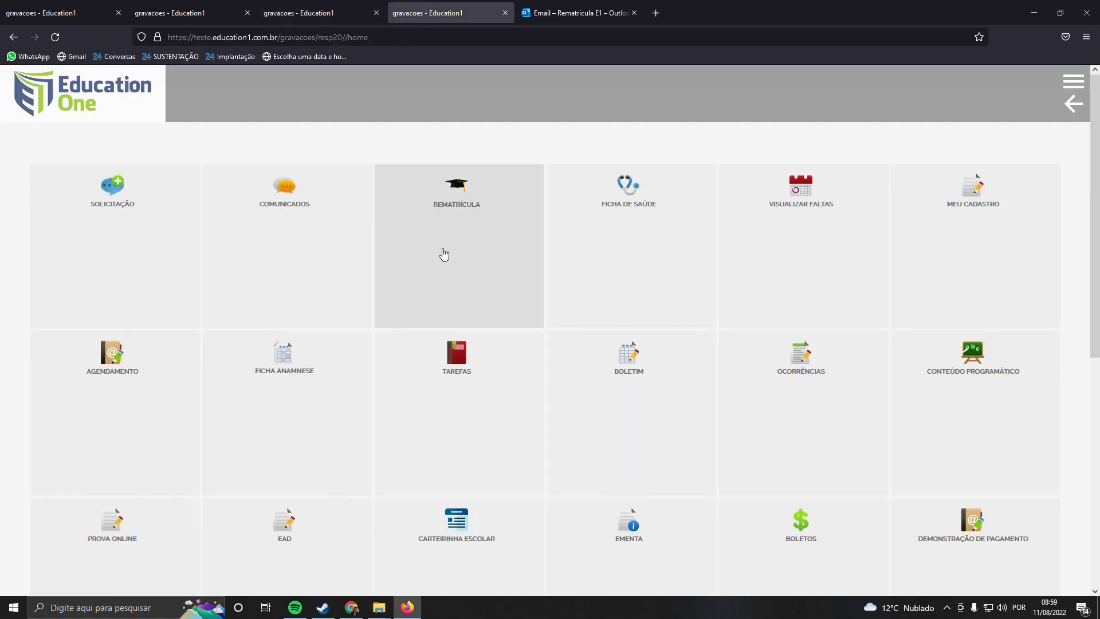
pyautogui.click(469, 234)
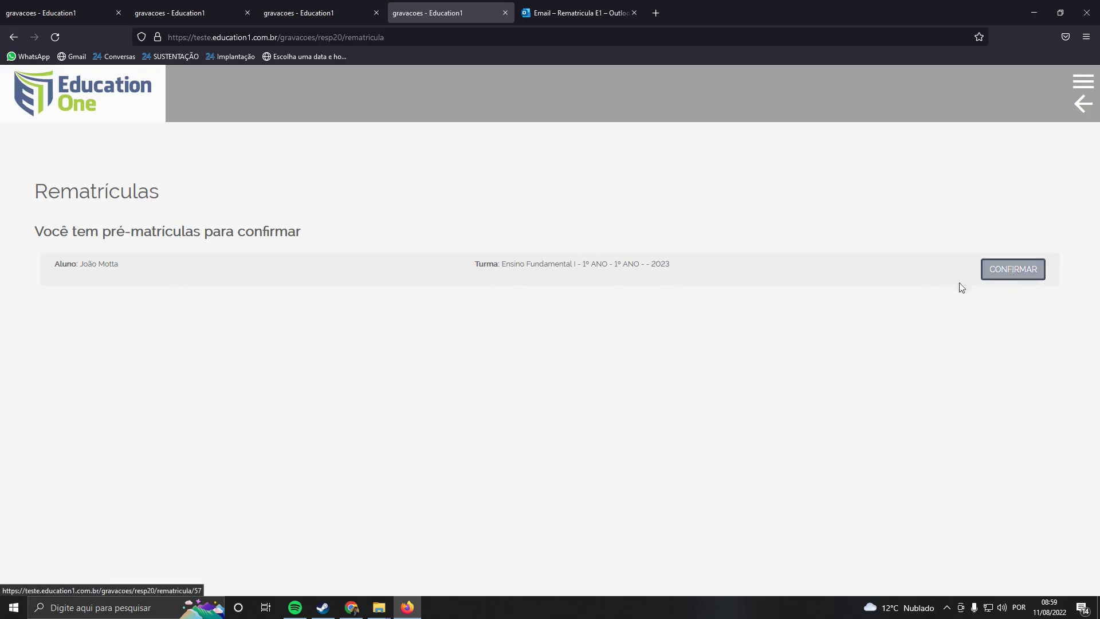
pyautogui.click(1013, 277)
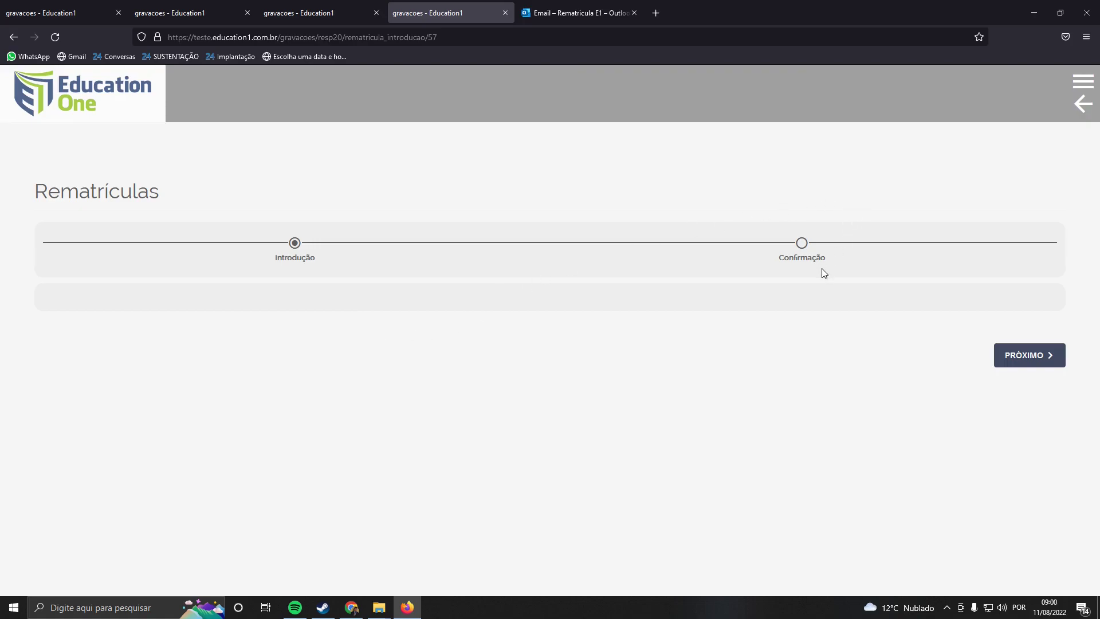
pyautogui.click(1013, 357)
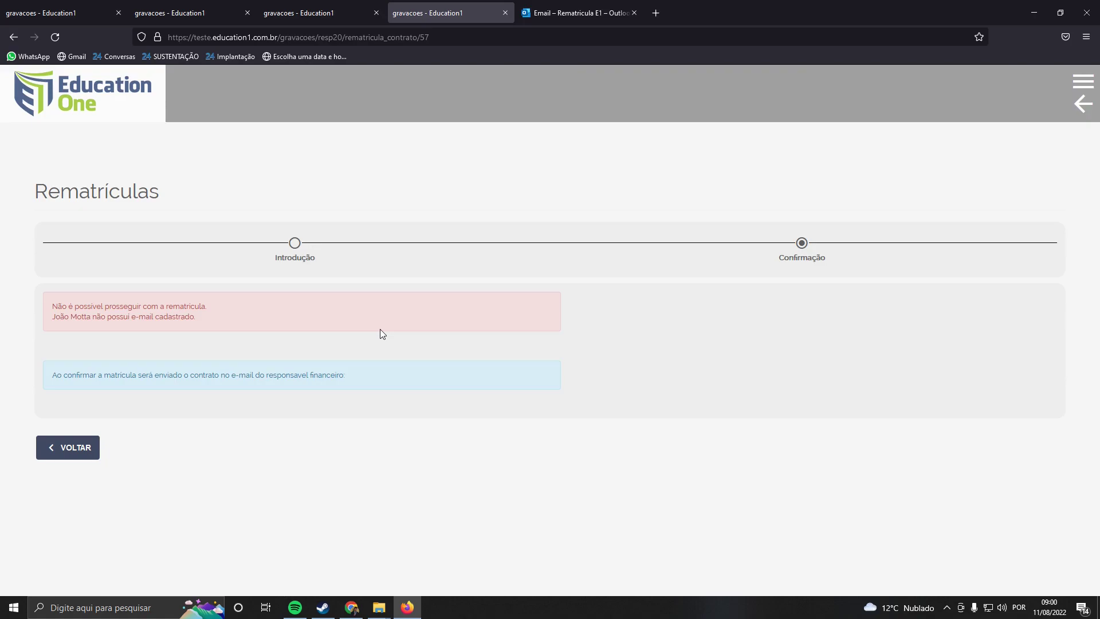
pyautogui.click(129, 106)
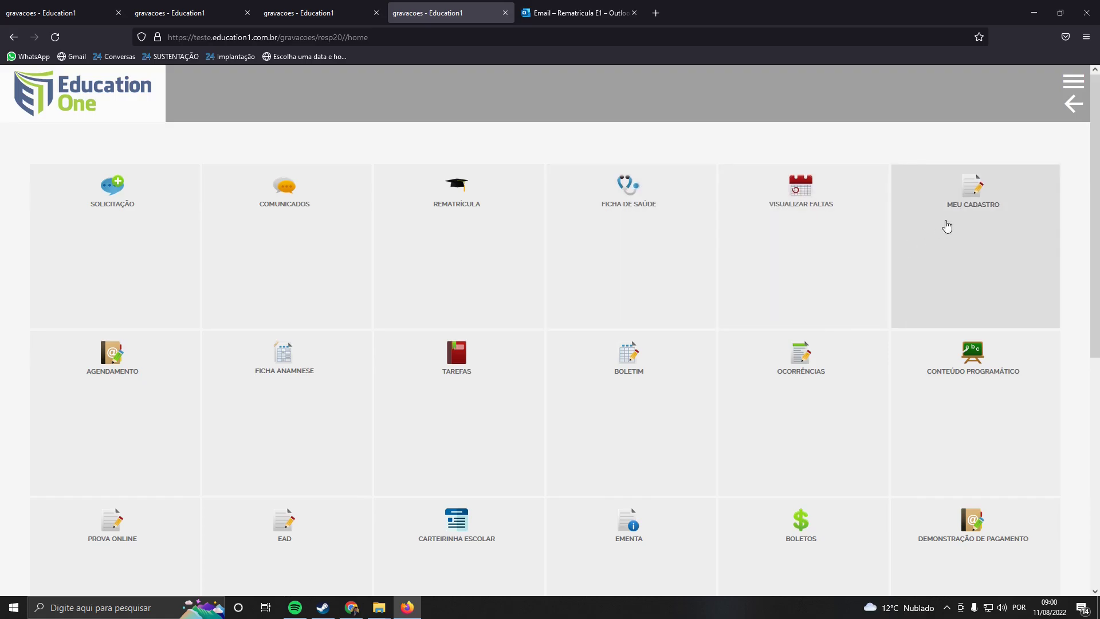
# Return to the app configuration page and search it for "MEU" to locate the Meu Cadastro module
pyautogui.click(298, 11)
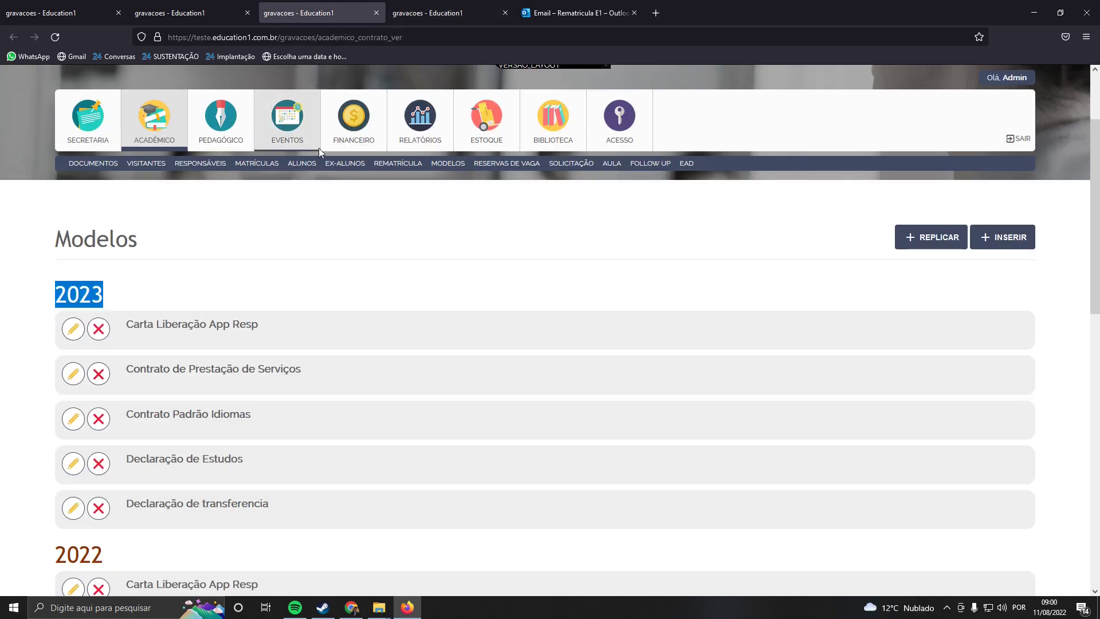
pyautogui.click(165, 5)
pyautogui.scroll(15, 385, 233)
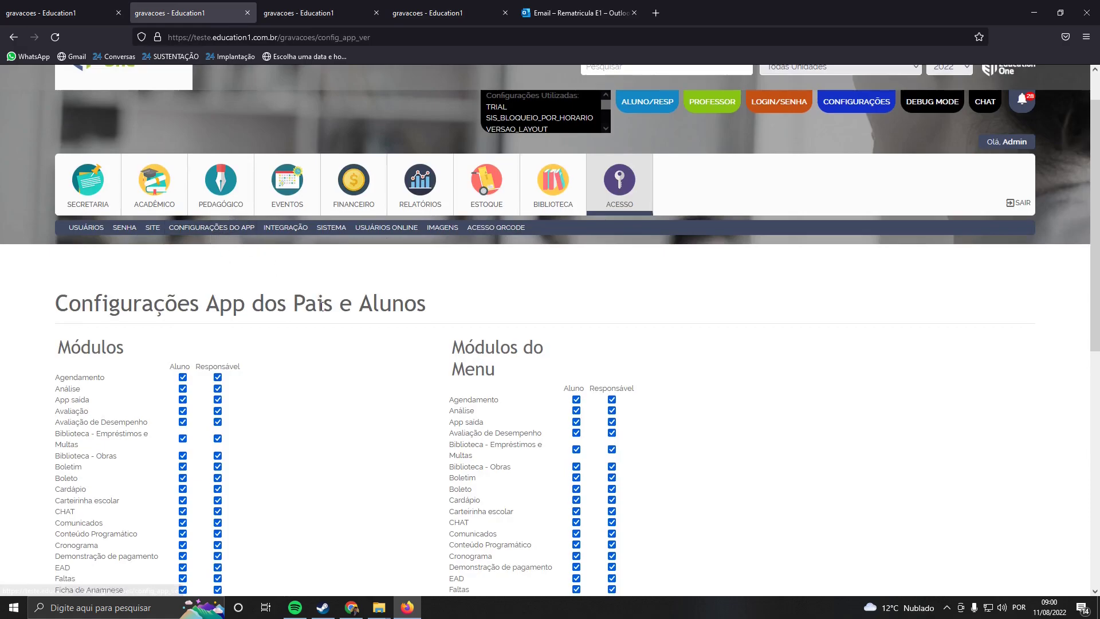
pyautogui.scroll(-2, 322, 312)
pyautogui.scroll(-4, 323, 315)
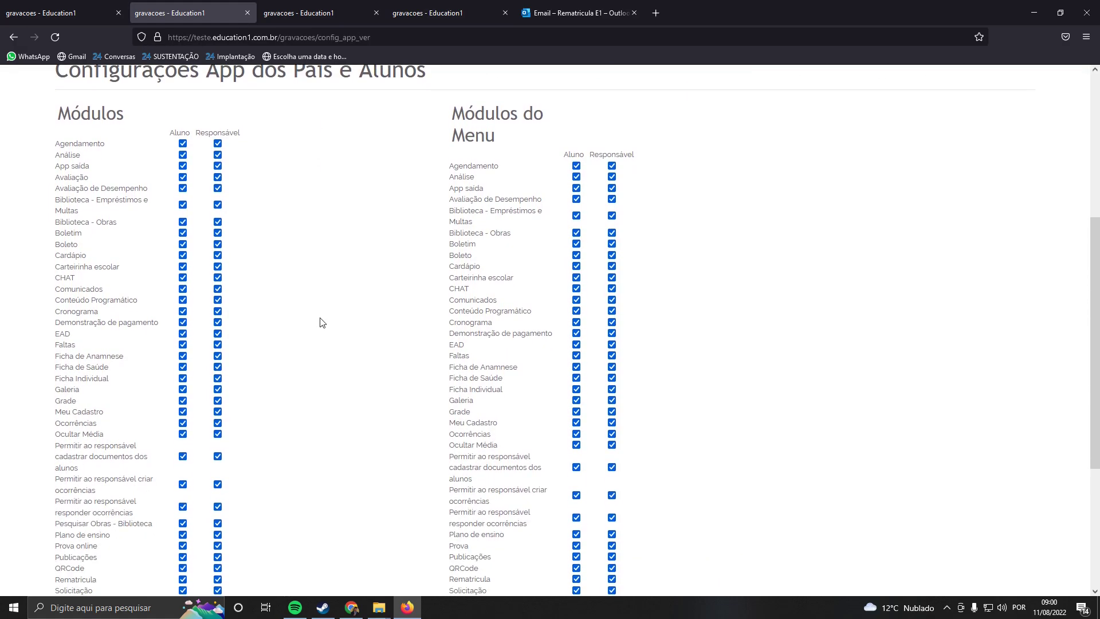
pyautogui.hotkey('ctrl', 'f')
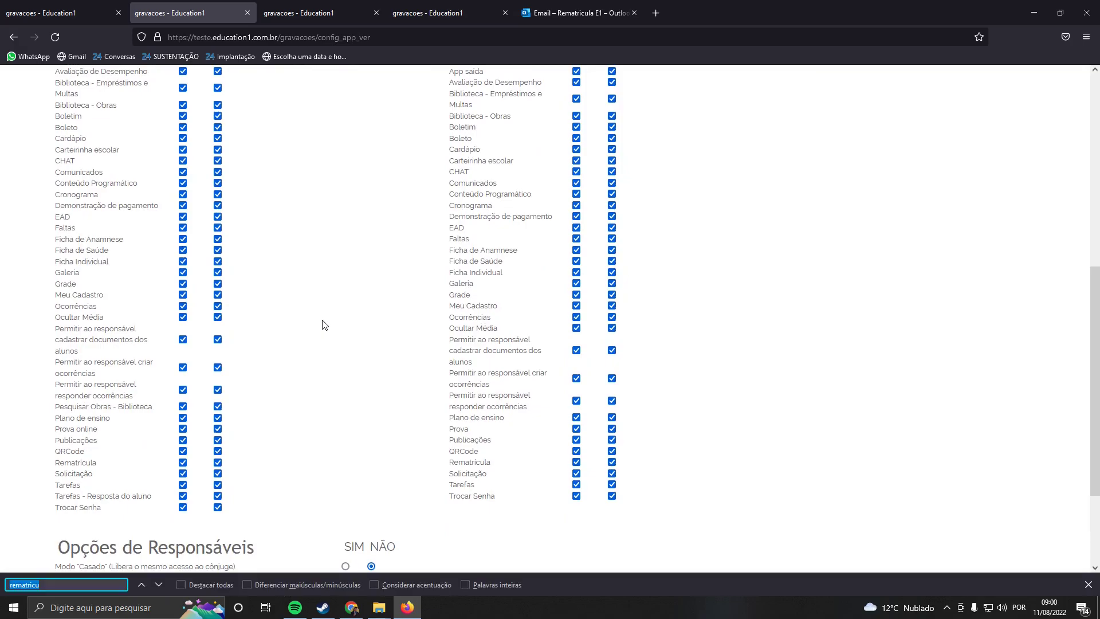
pyautogui.write('MEU')
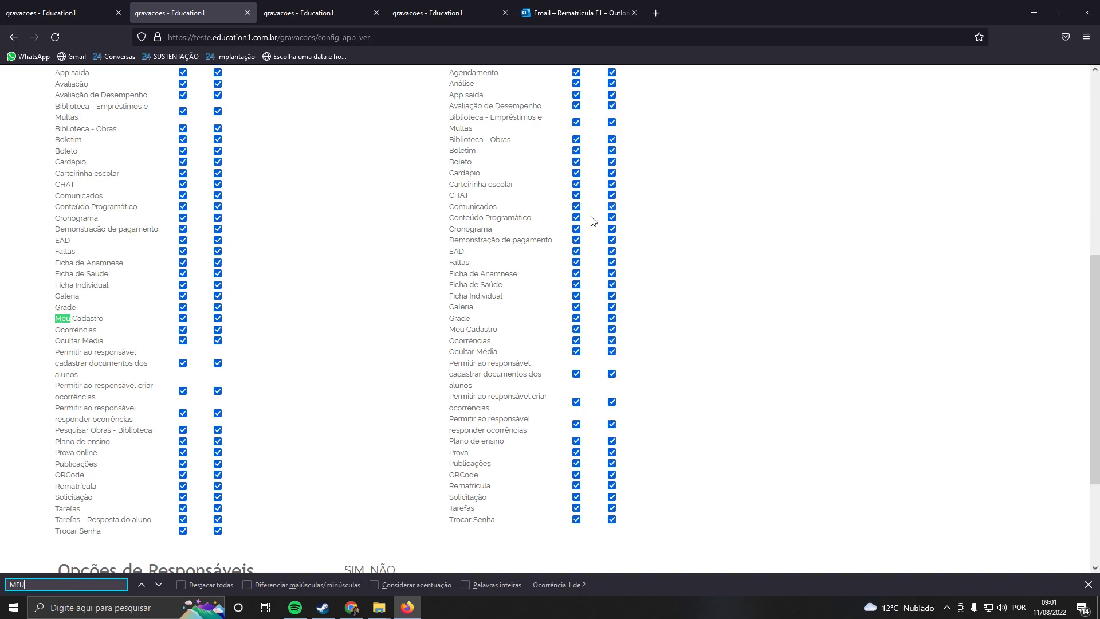
# Open Meu Cadastro in the guardian portal, then switch to Outlook, accept its data-consent notice and display the account's e-mail address
pyautogui.click(425, 7)
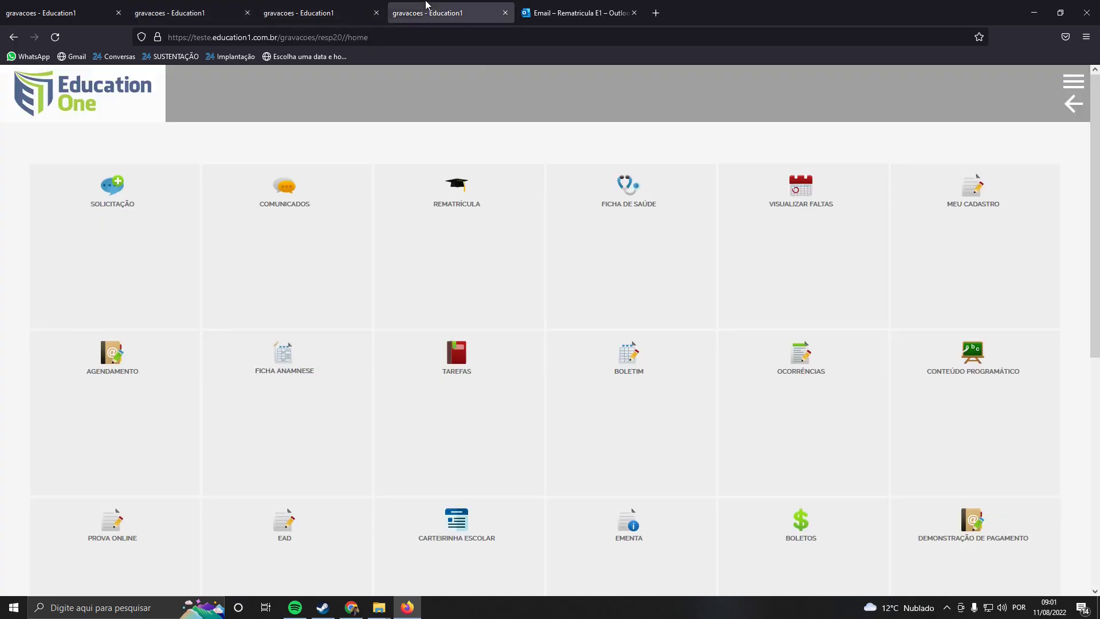
pyautogui.click(969, 202)
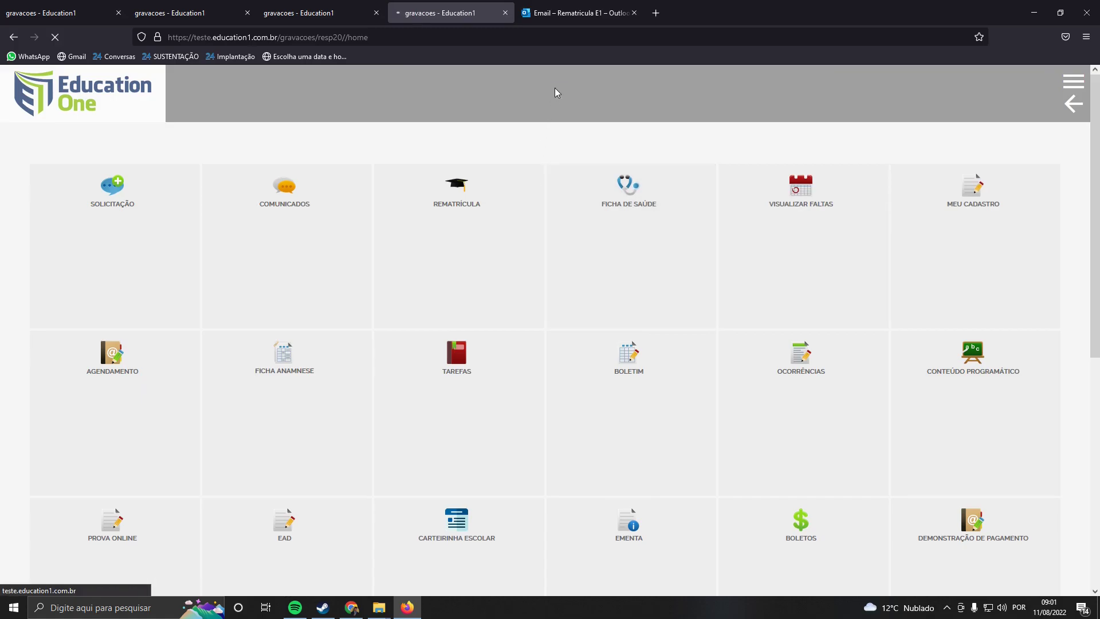
pyautogui.click(567, 10)
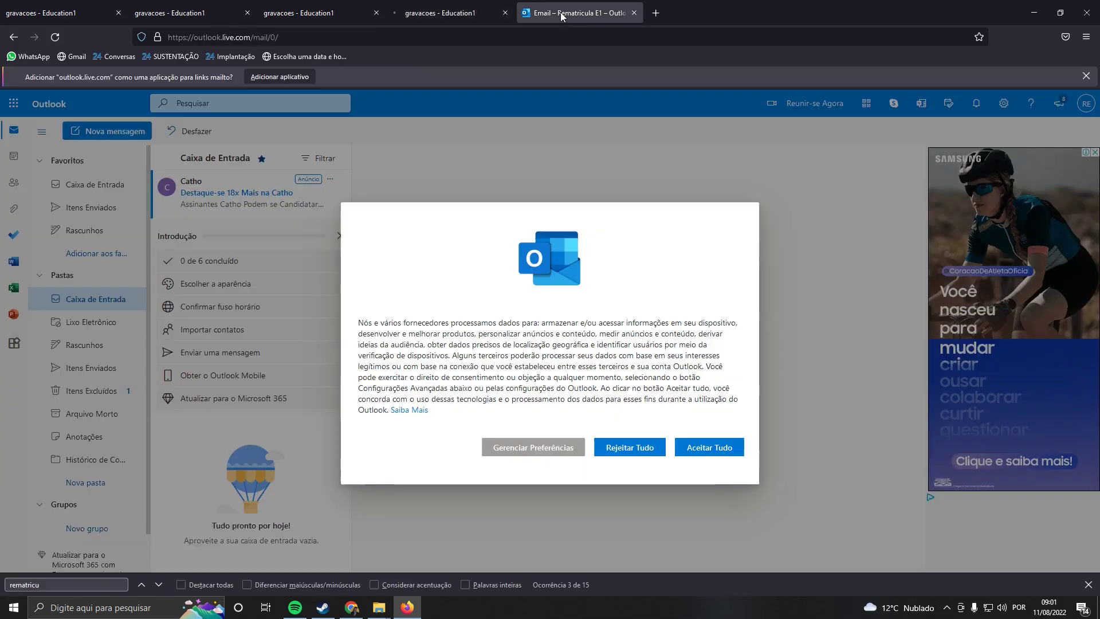
pyautogui.click(698, 437)
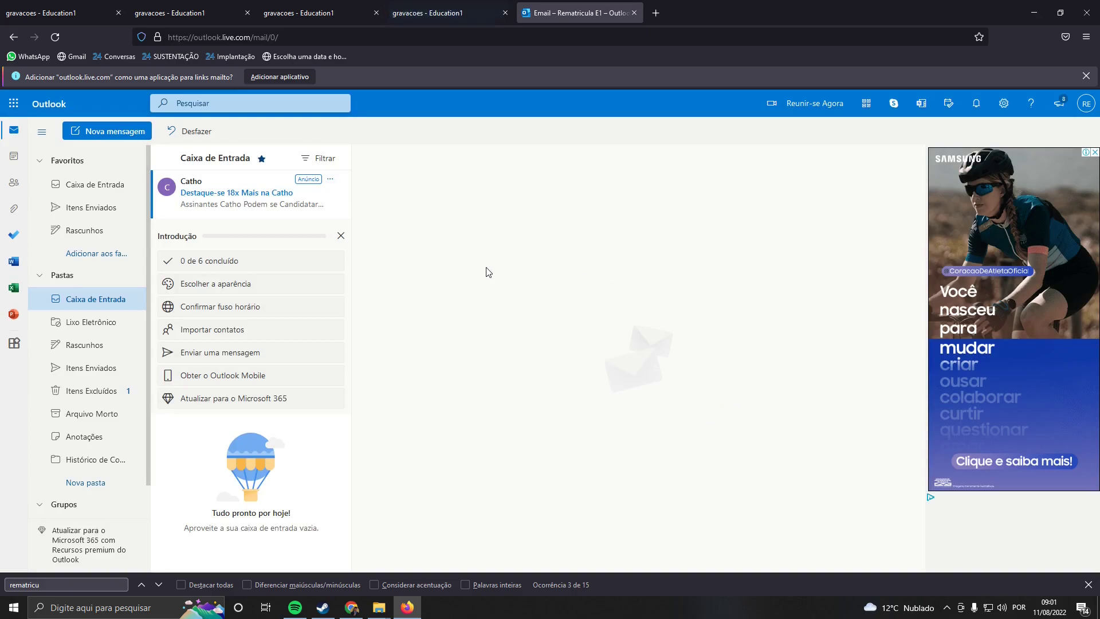
pyautogui.click(1086, 103)
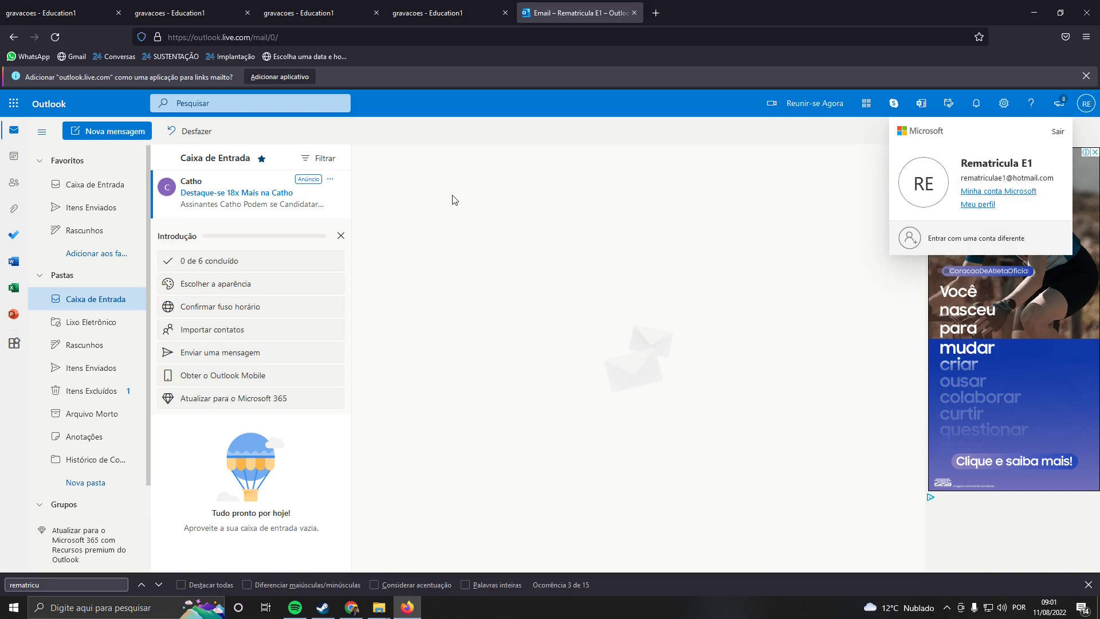
# Go back to the guardian's Meu Cadastro form in the portal and fill in the guardian's e-mail address
pyautogui.click(448, 9)
pyautogui.scroll(-2, 143, 473)
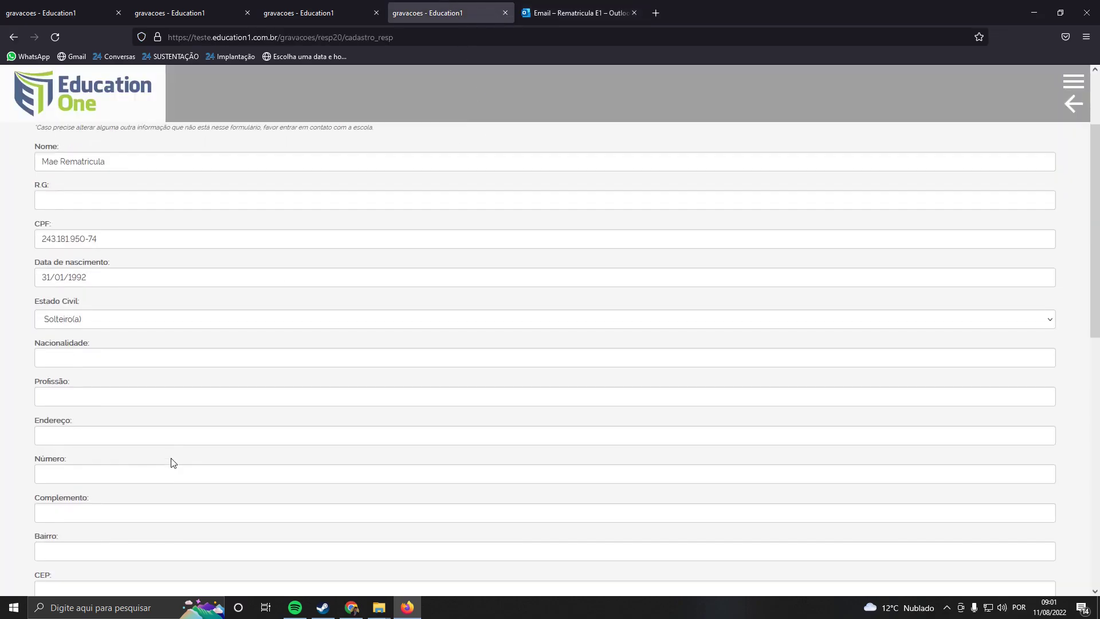
pyautogui.scroll(-2, 141, 390)
pyautogui.scroll(-4, 140, 381)
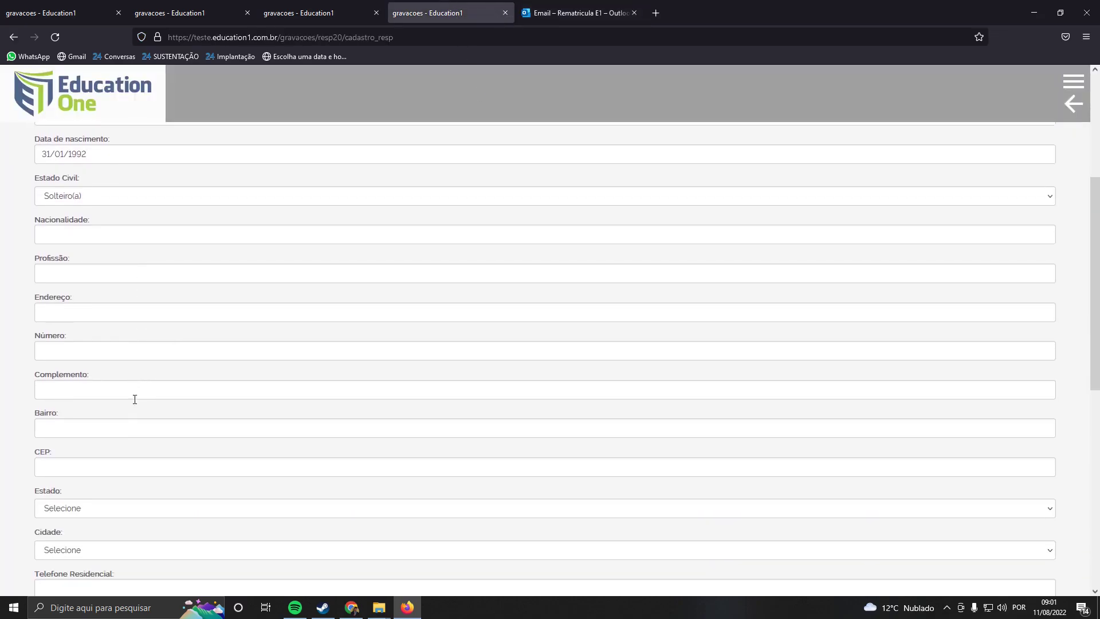
pyautogui.scroll(-3, 154, 464)
pyautogui.scroll(5, 177, 427)
pyautogui.scroll(4, 177, 407)
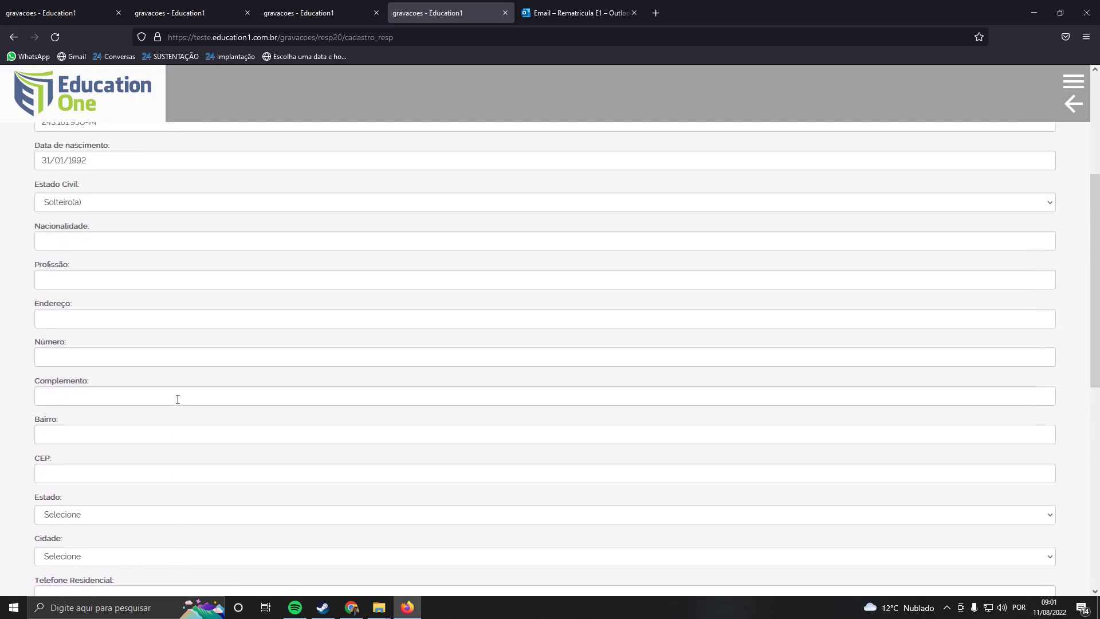
pyautogui.scroll(-4, 178, 393)
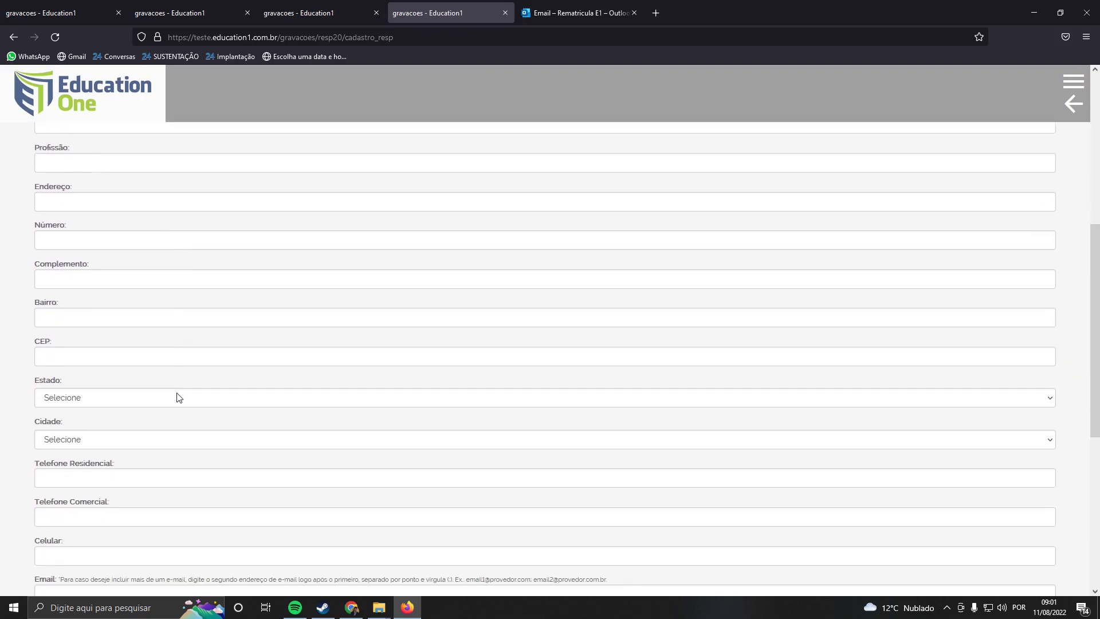
pyautogui.scroll(-2, 178, 395)
pyautogui.click(128, 480)
pyautogui.write('REMATR')
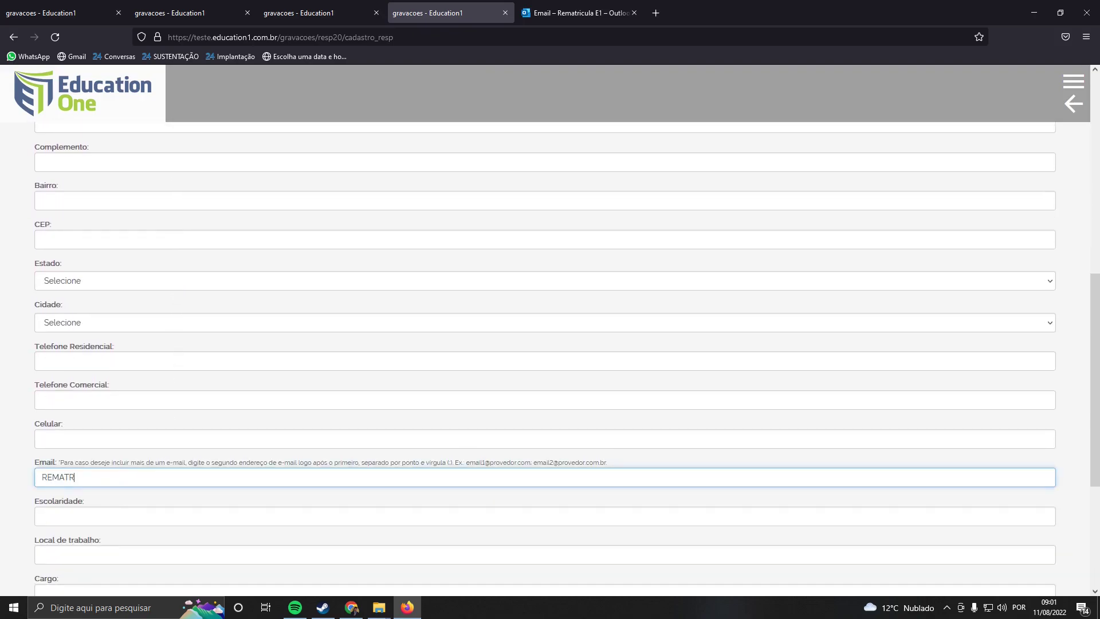
pyautogui.press('BackSpace')
pyautogui.press('BackSpace')
pyautogui.press('BackSpace')
pyautogui.press('BackSpace')
pyautogui.press('BackSpace')
pyautogui.press('BackSpace')
pyautogui.press('BackSpace')
pyautogui.press('BackSpace')
pyautogui.press('BackSpace')
pyautogui.press('BackSpace')
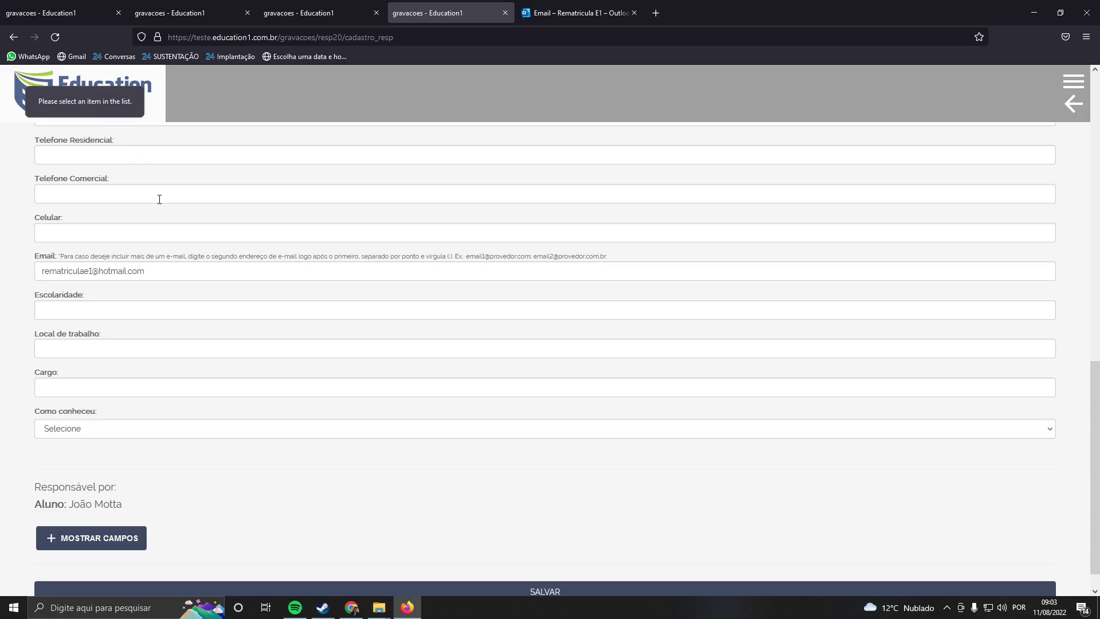
# Set the guardian's Estado to PI, choose a Cidade and save the registration form
pyautogui.scroll(6, 157, 196)
pyautogui.click(95, 427)
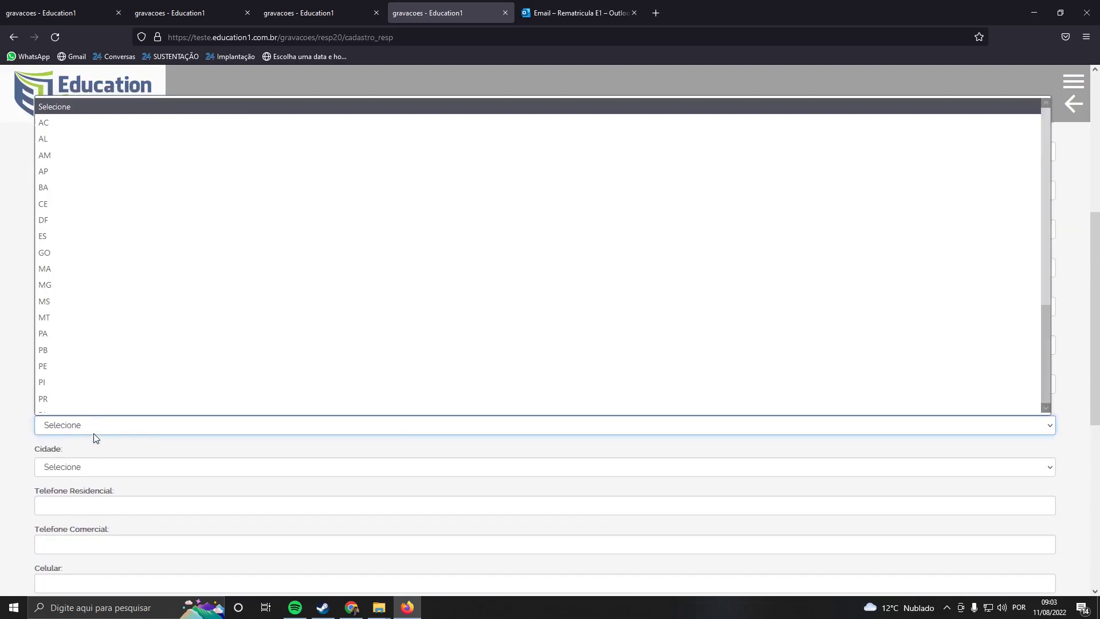
pyautogui.click(102, 370)
pyautogui.click(79, 467)
pyautogui.scroll(-1, 83, 436)
pyautogui.click(83, 424)
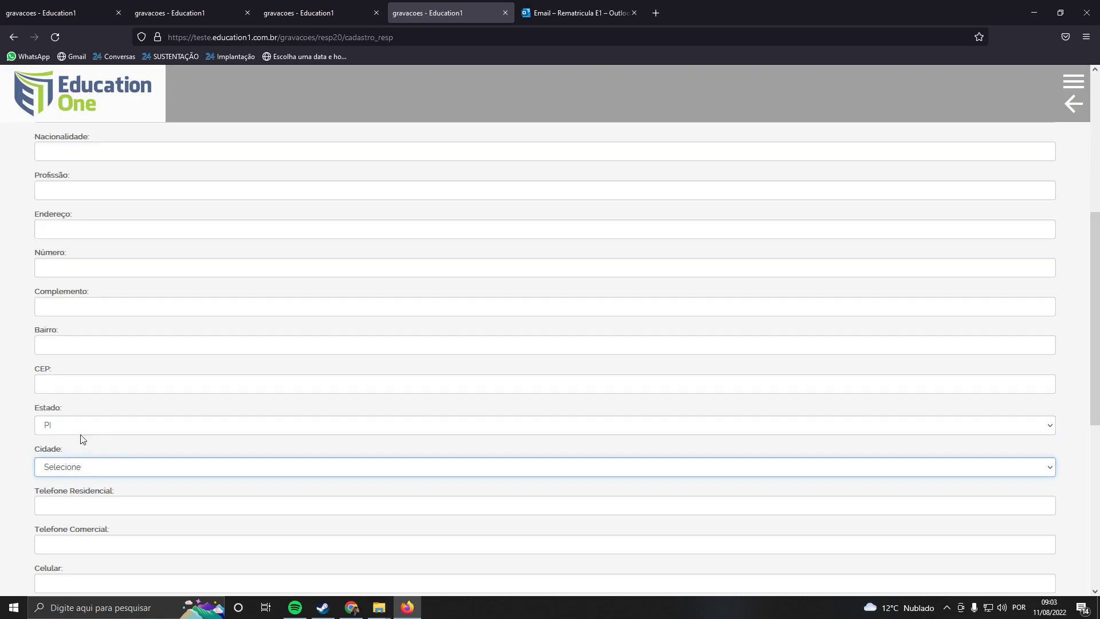
pyautogui.scroll(-7, 122, 404)
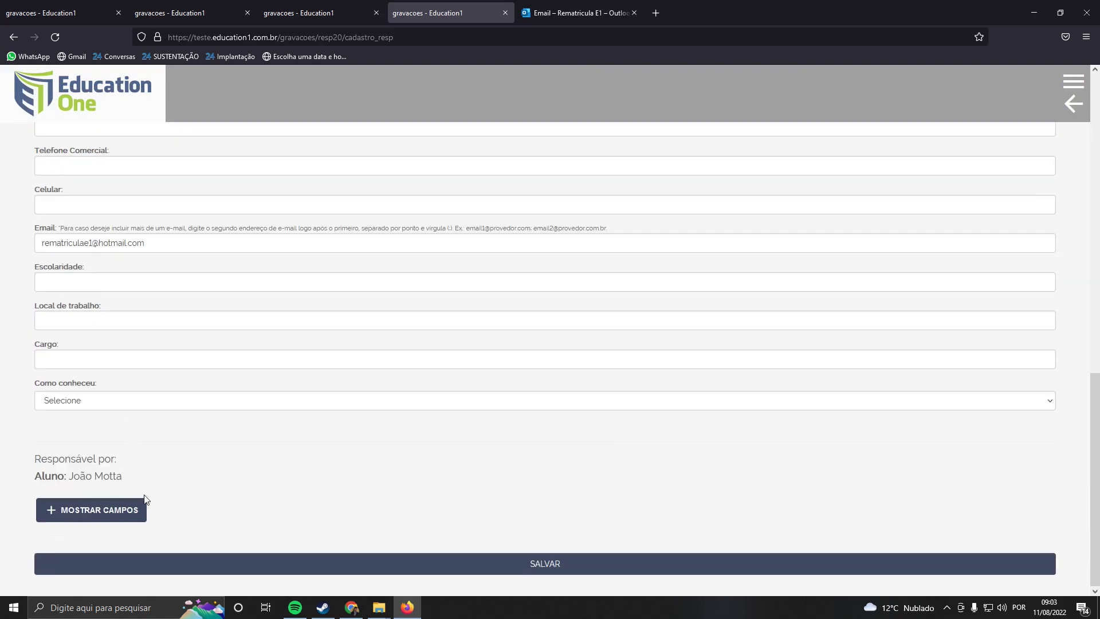
pyautogui.click(265, 569)
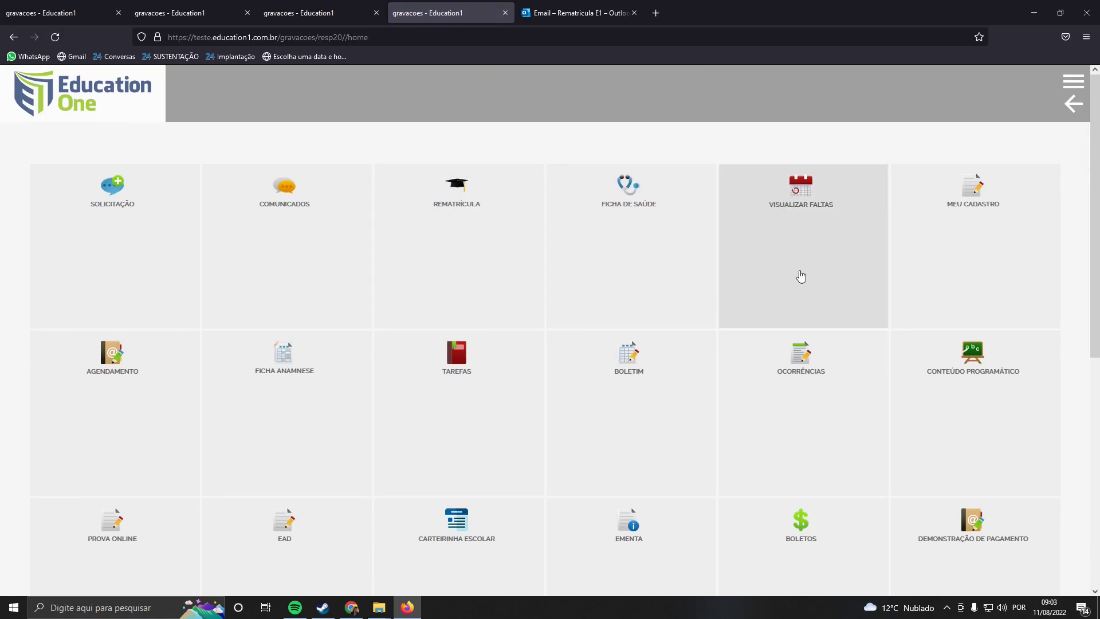
# Open Rematrícula, start confirming the student's 2023 pre-enrollment and proceed past Introdução to the Confirmação stage
pyautogui.click(447, 216)
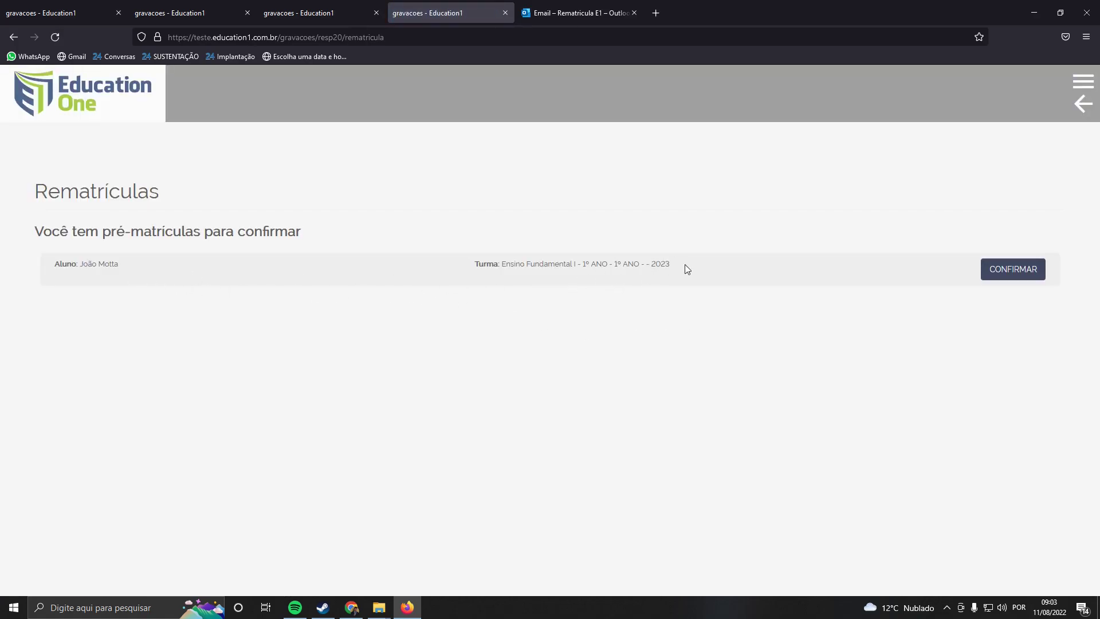
pyautogui.click(1028, 284)
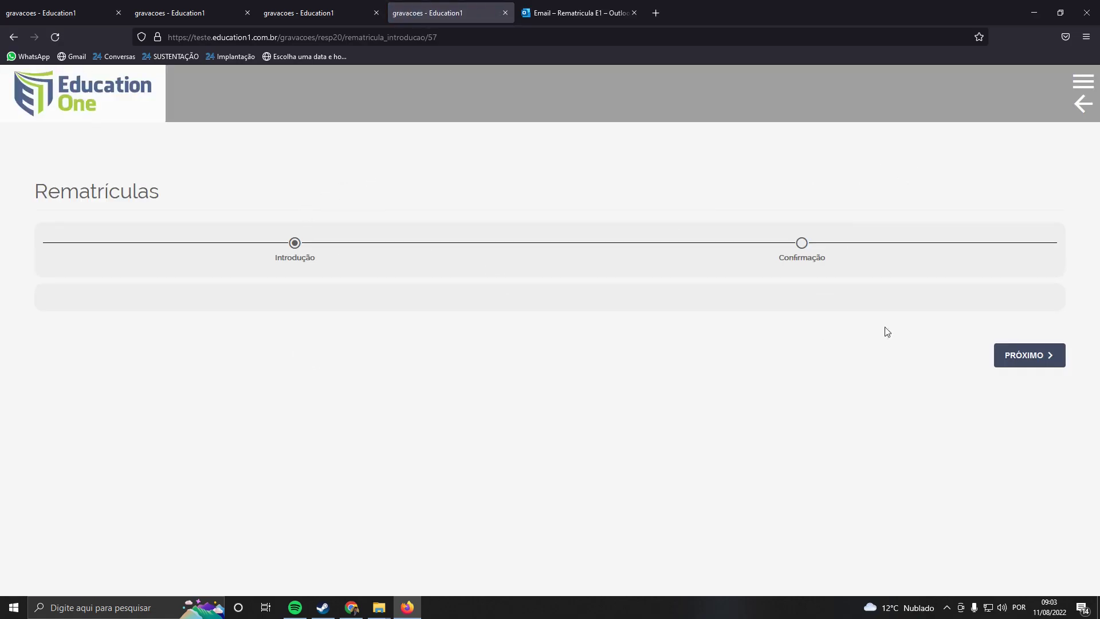
pyautogui.click(1029, 363)
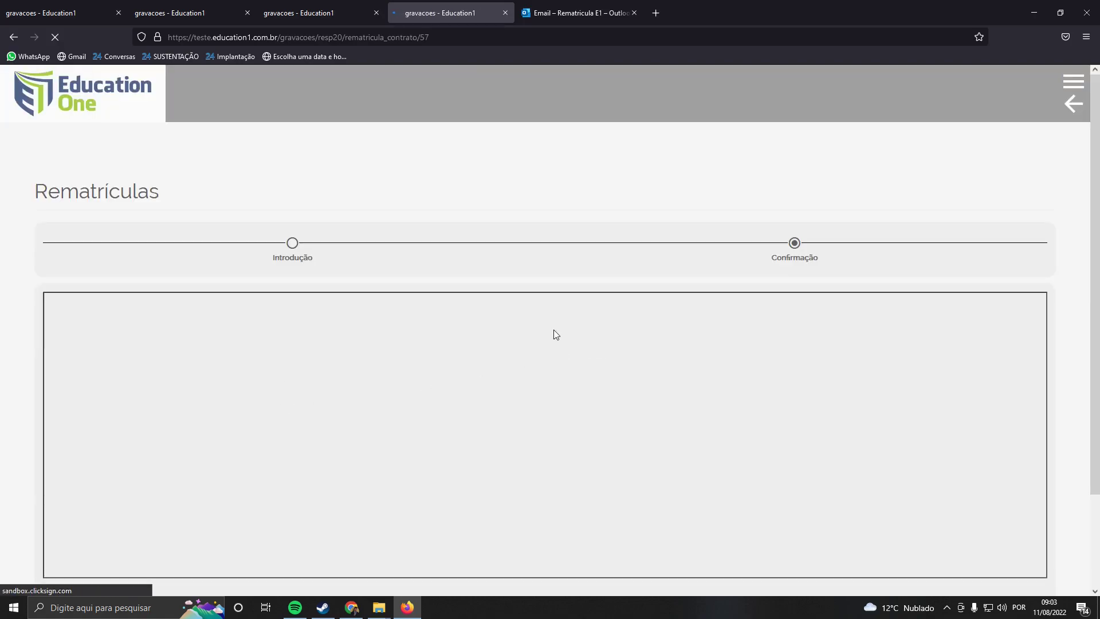
# Examine the service contract from the opening parties through the obligations and payment clauses to its end, reducing the page zoom to 80%
pyautogui.scroll(-8, 556, 334)
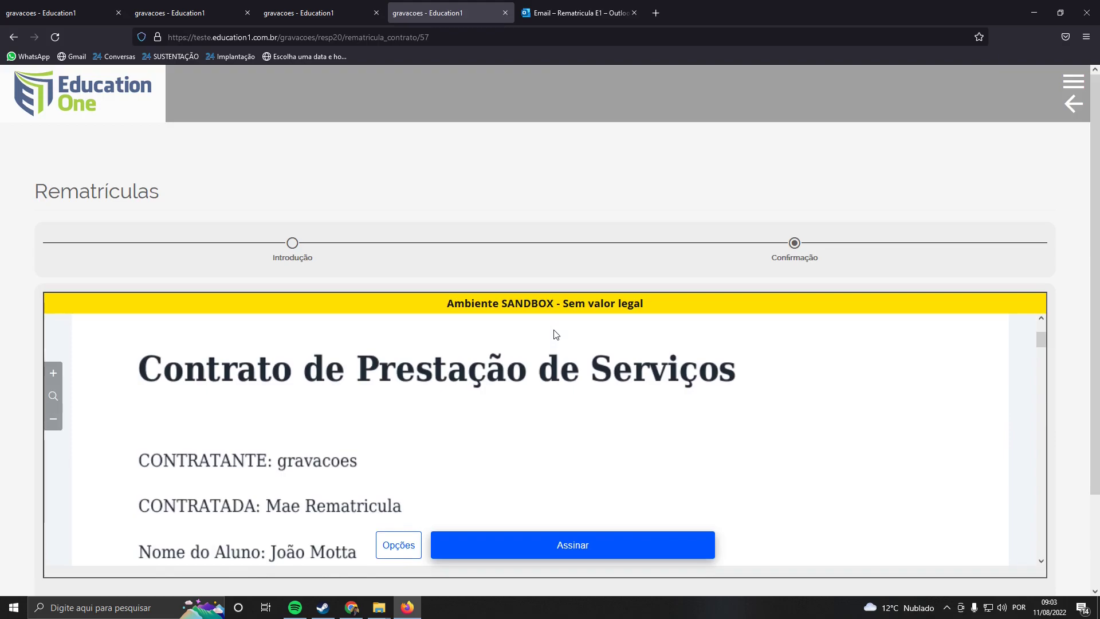
pyautogui.scroll(-12, 556, 335)
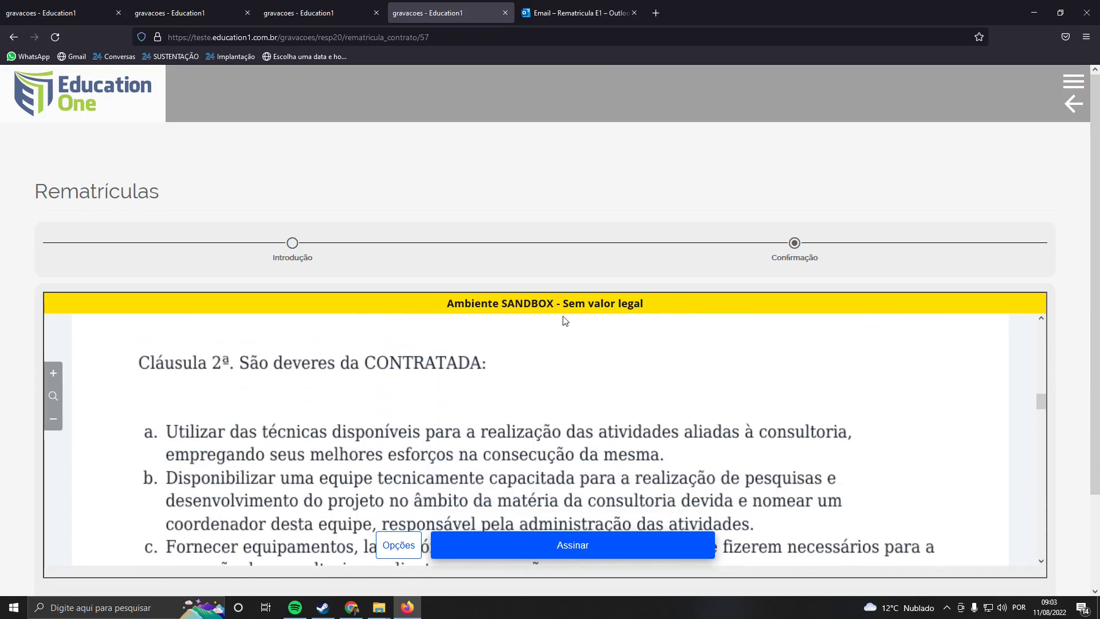
pyautogui.scroll(-5, 601, 351)
pyautogui.scroll(-8, 606, 358)
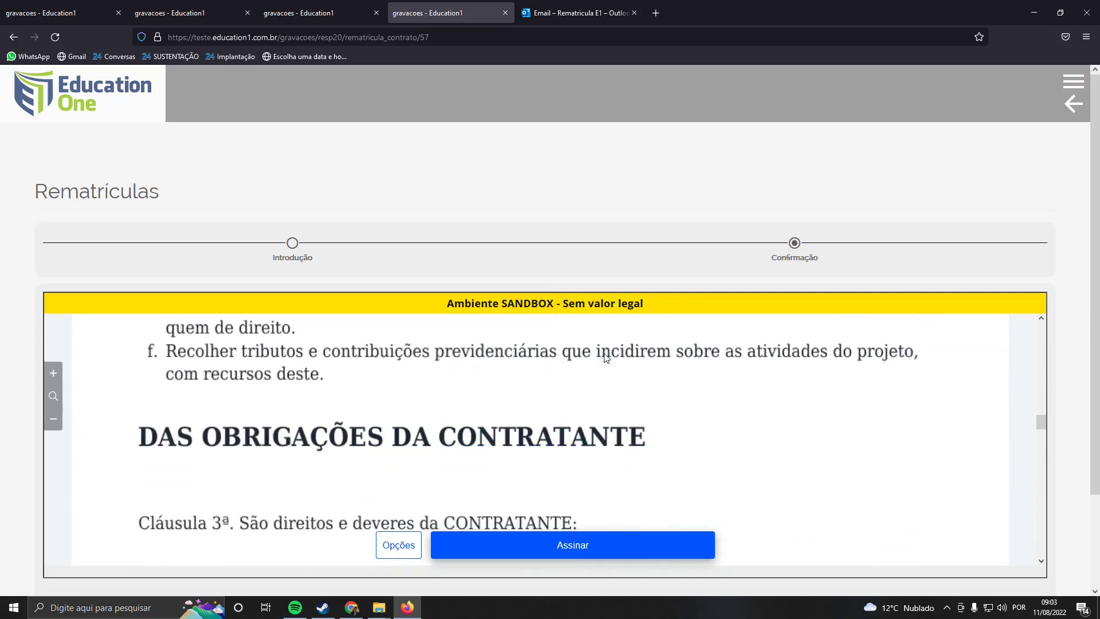
pyautogui.scroll(-6, 606, 355)
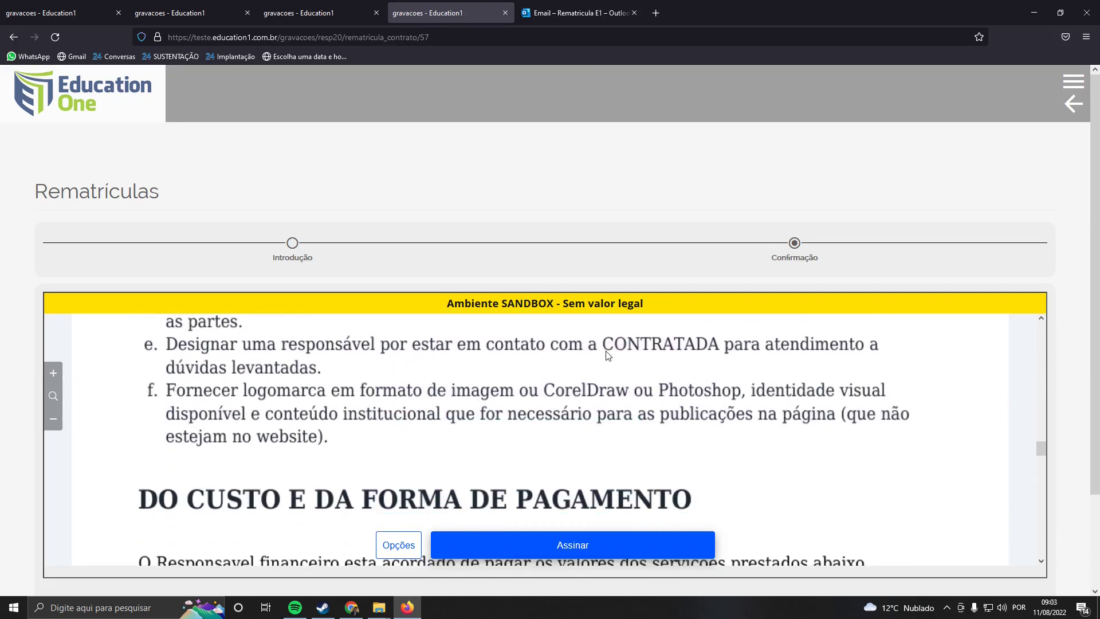
pyautogui.hotkey('ctrl', '-')
pyautogui.hotkey('ctrl', '-')
pyautogui.scroll(-2, 610, 351)
pyautogui.scroll(-8, 611, 351)
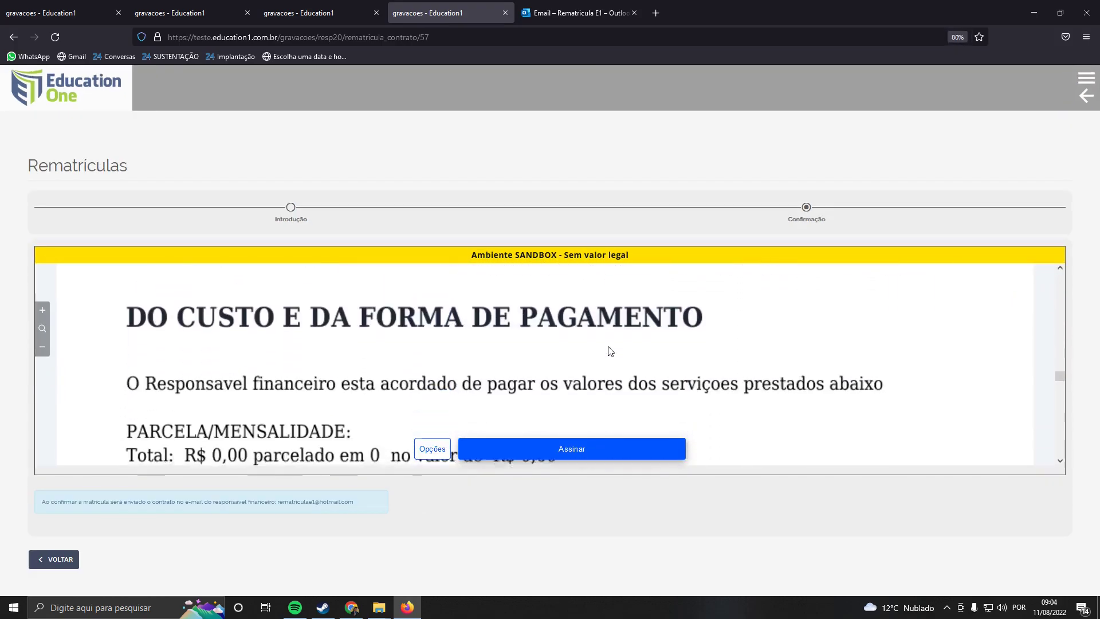
pyautogui.scroll(-10, 611, 351)
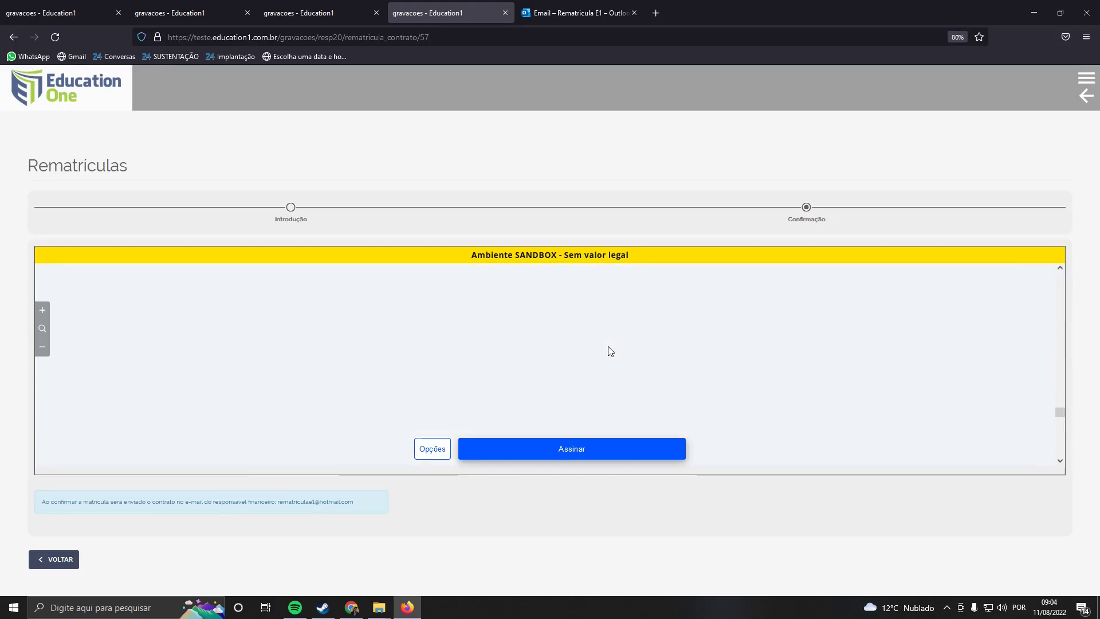
pyautogui.scroll(-5, 609, 350)
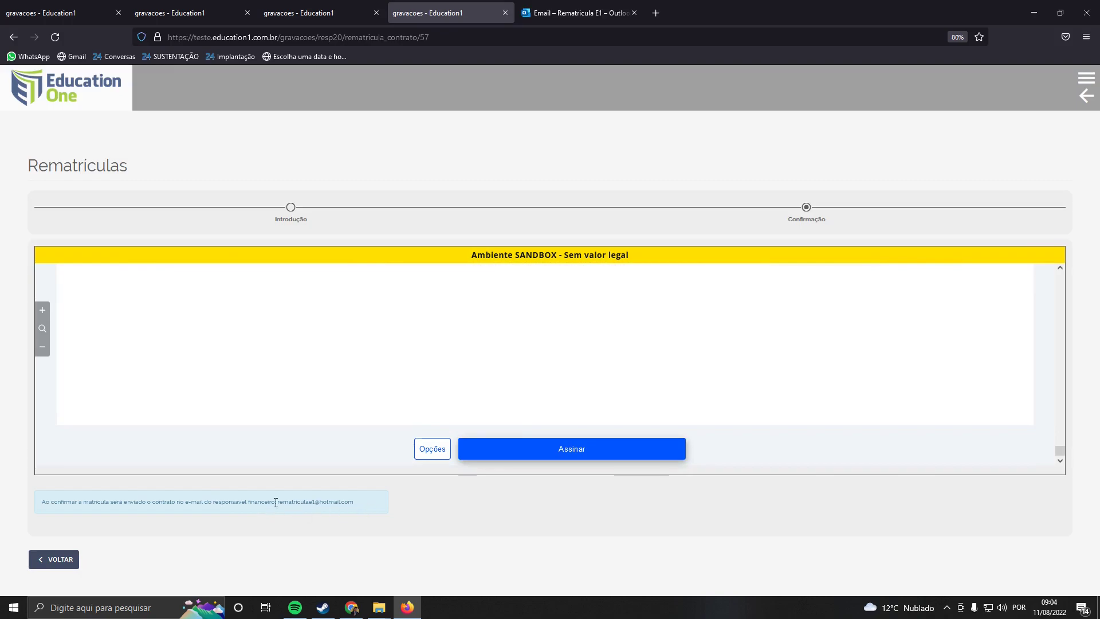
# Highlight the financial guardian's e-mail in the contract delivery notice and start the electronic signature of the contract
pyautogui.moveTo(277, 501); pyautogui.dragTo(356, 504)
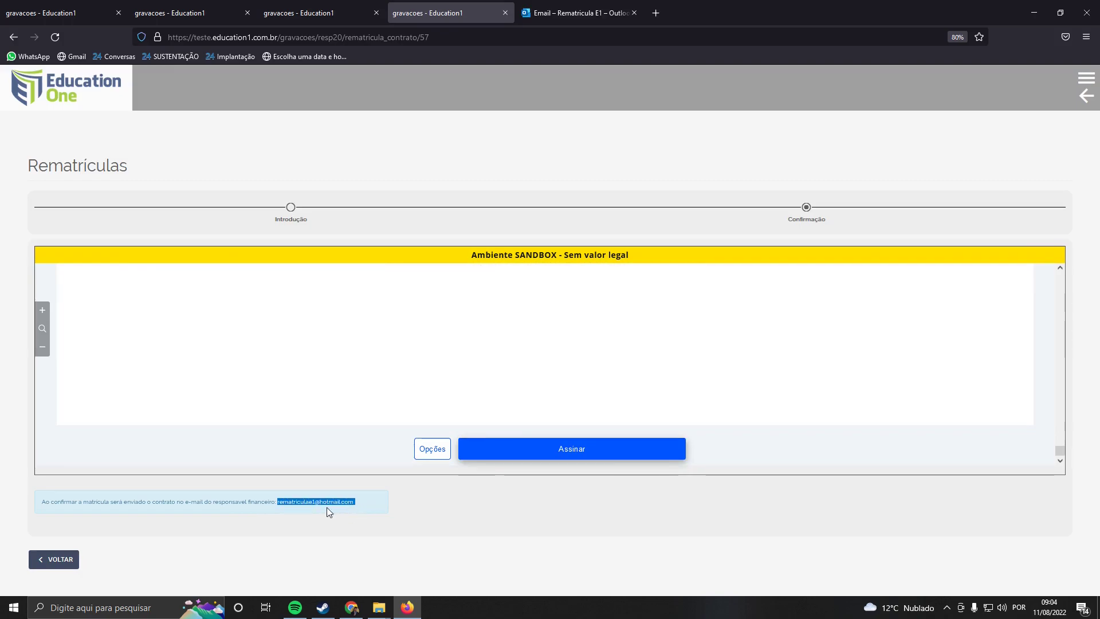
pyautogui.hotkey('alt', 'Tab')
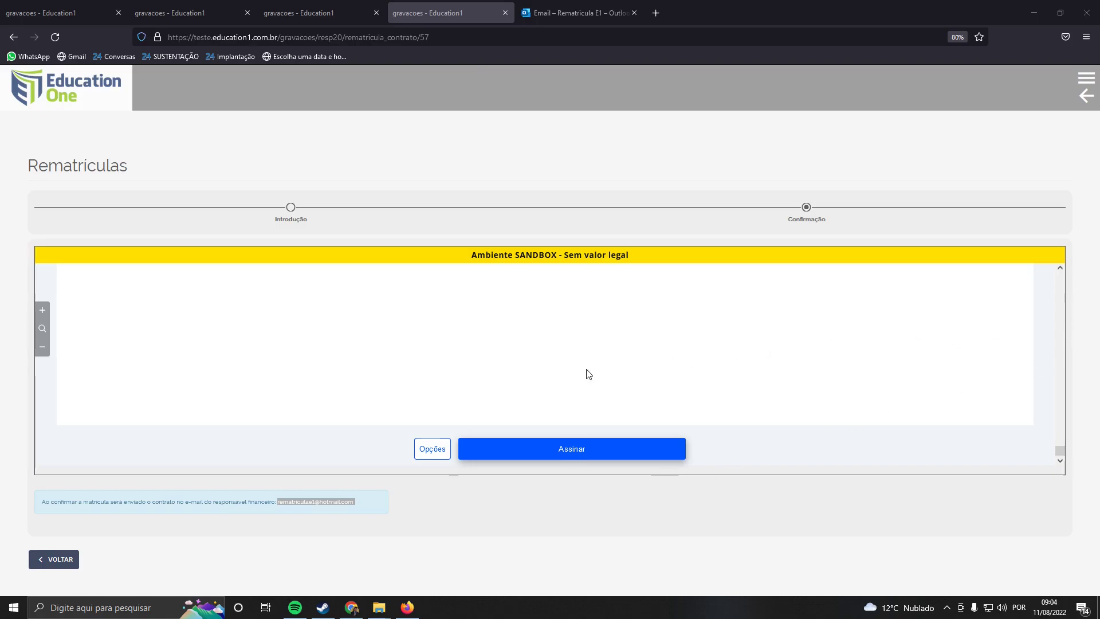
pyautogui.click(576, 456)
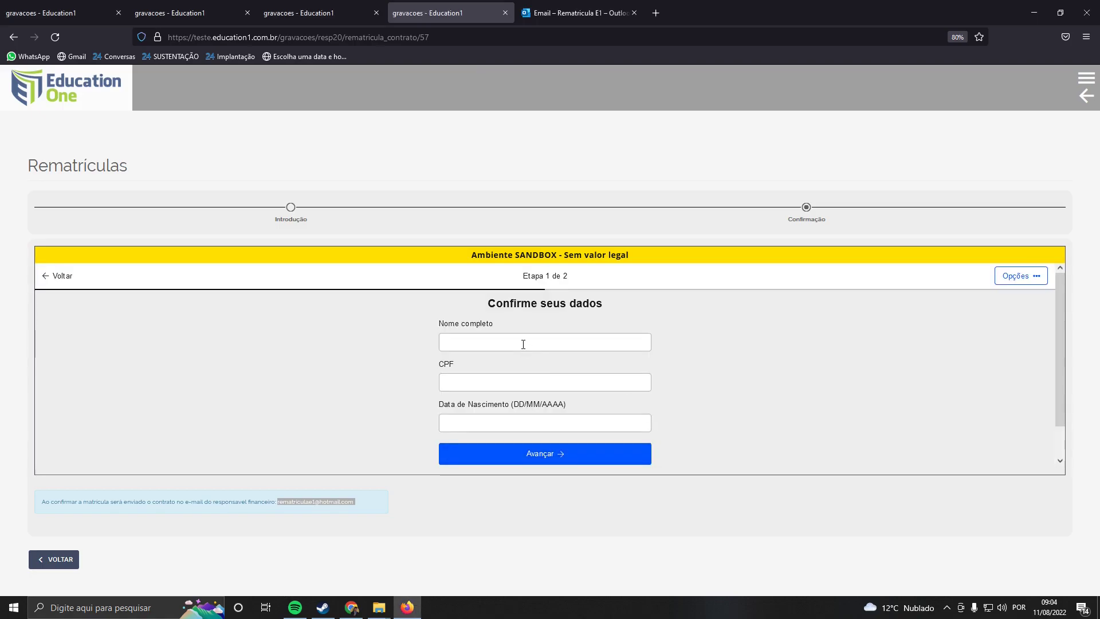